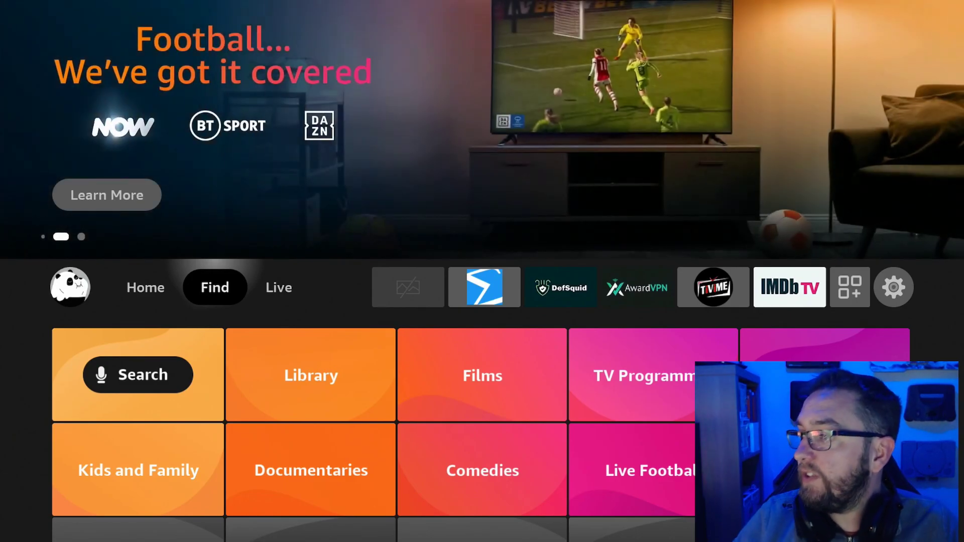
# Open the full Your Apps & Channels list from the home screen.
pyautogui.press('Left')
pyautogui.press('Right')
pyautogui.press('Right')
pyautogui.press('Right')
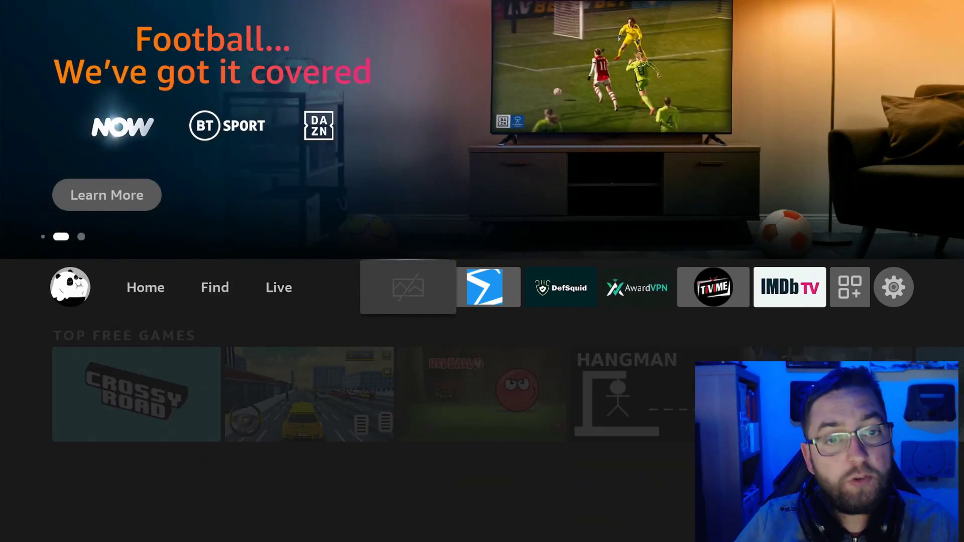
pyautogui.press('Right')
pyautogui.press('Right')
pyautogui.press('Right')
pyautogui.press('Right')
pyautogui.press('Right')
pyautogui.press('Right')
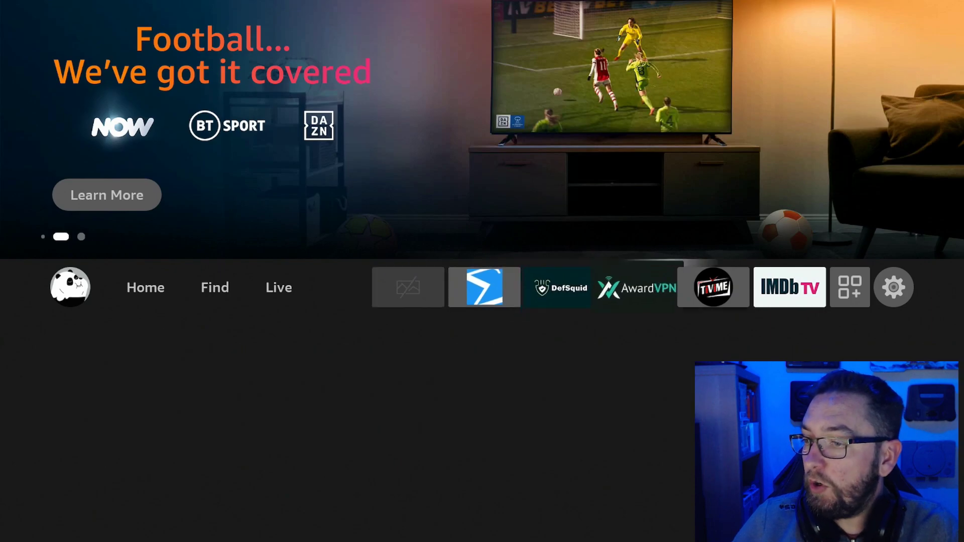
pyautogui.press('Return')
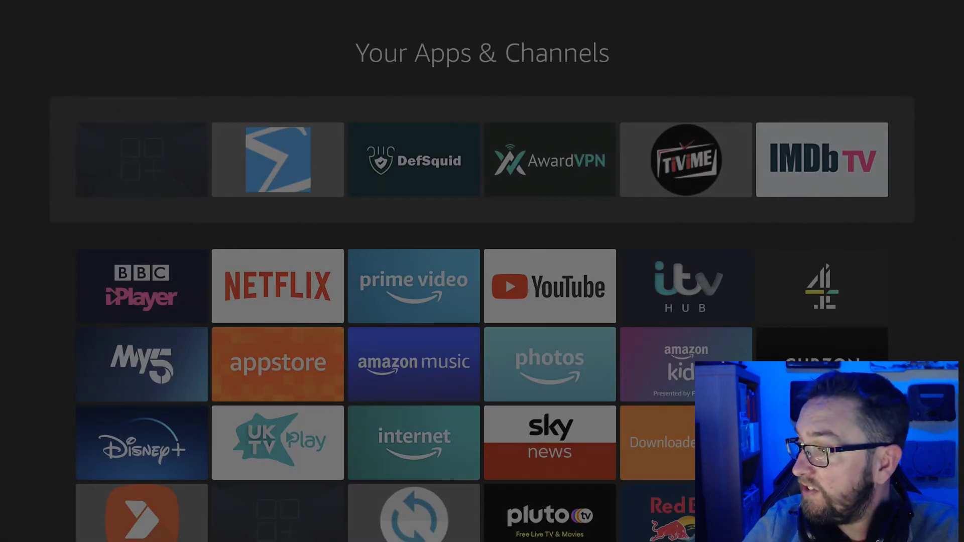
# Look through the installed apps down to the unlabelled tile in the row above App Library.
pyautogui.press('Down')
pyautogui.press('Down')
pyautogui.press('Down')
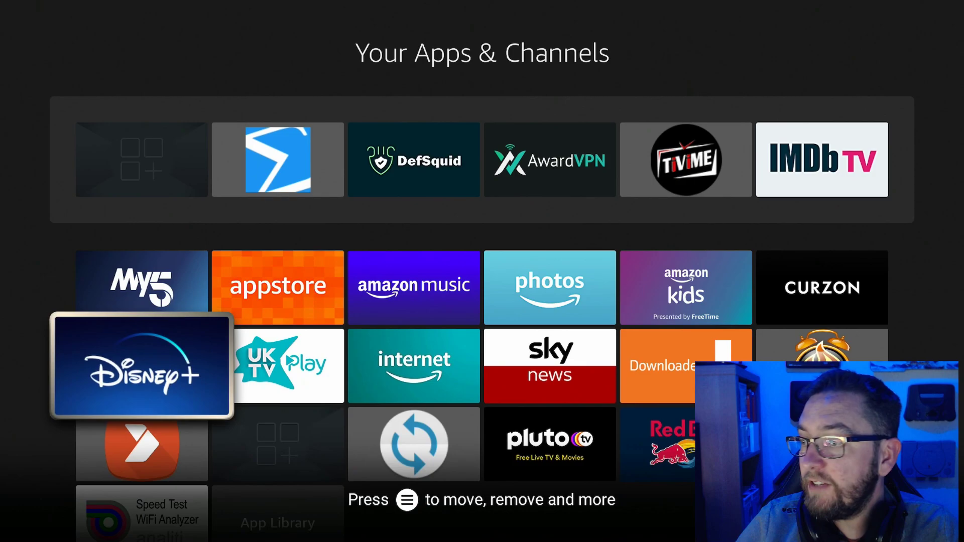
pyautogui.press('Down')
pyautogui.press('Right')
pyautogui.press('Up')
pyautogui.press('Up')
pyautogui.press('Up')
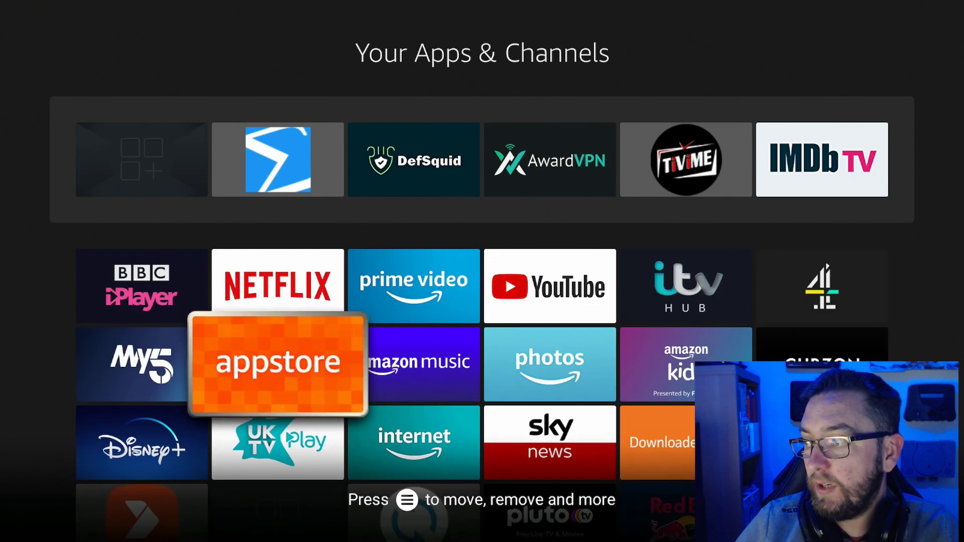
pyautogui.press('Down')
pyautogui.press('Down')
pyautogui.press('Down')
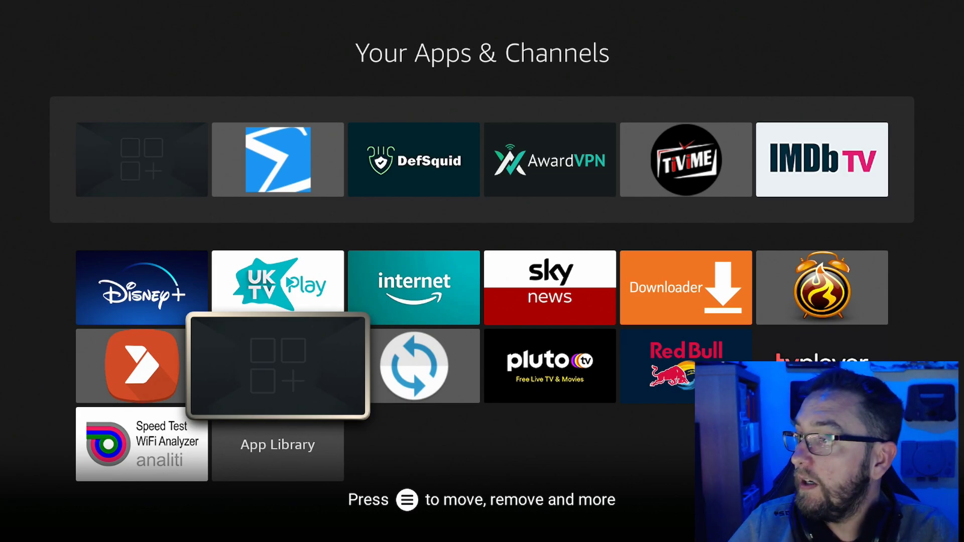
# Return to the home screen and open the unlabelled app pinned first in the app row.
pyautogui.press('Home')
pyautogui.press('Right')
pyautogui.press('Right')
pyautogui.press('Right')
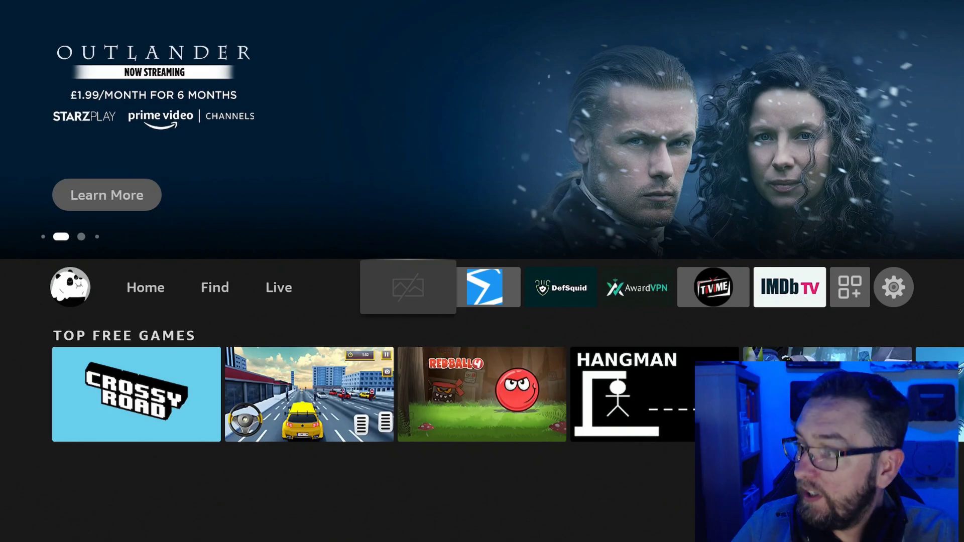
pyautogui.press('Return')
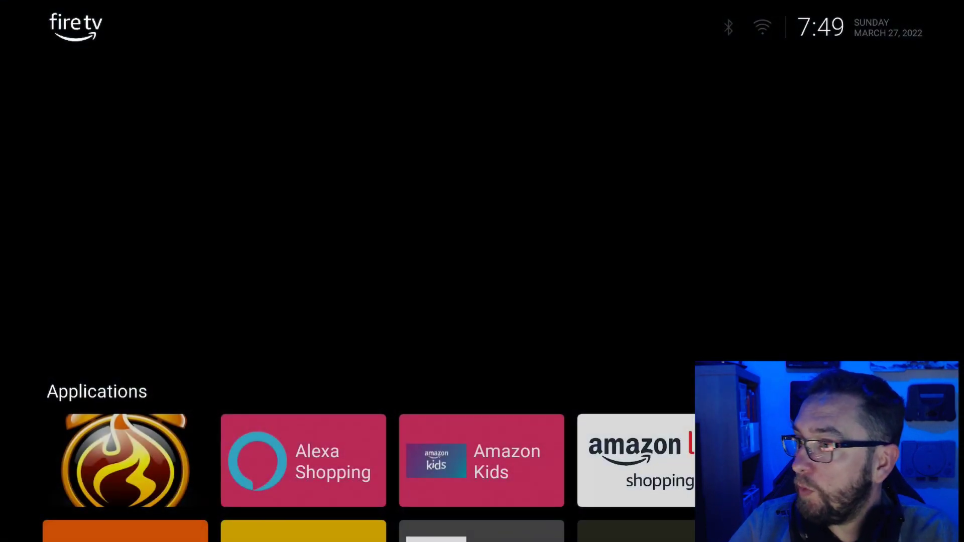
# Examine the Applications grid from the first row to the last and back, and return to the home screen.
pyautogui.press('Down')
pyautogui.press('Down')
pyautogui.press('Down')
pyautogui.press('Down')
pyautogui.press('Down')
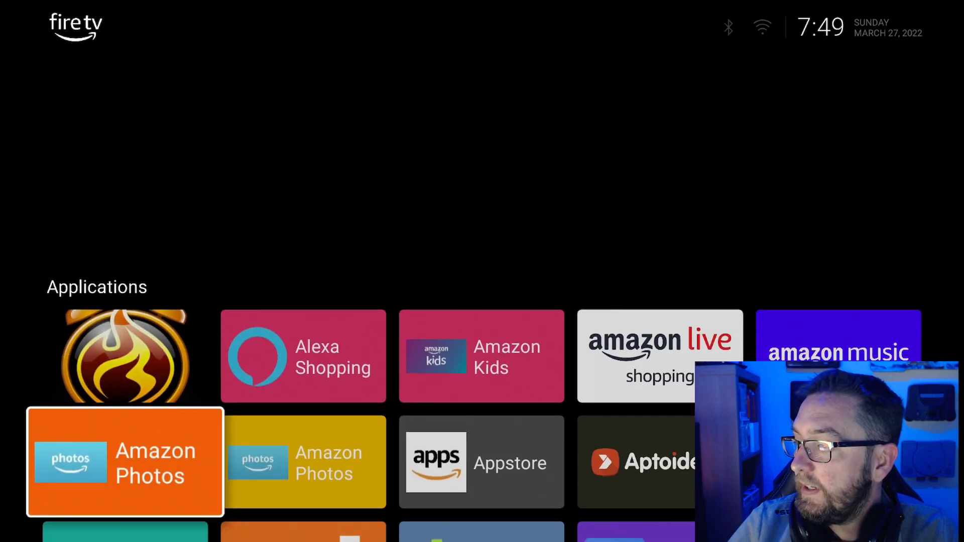
pyautogui.press('Down')
pyautogui.press('Down')
pyautogui.press('Down')
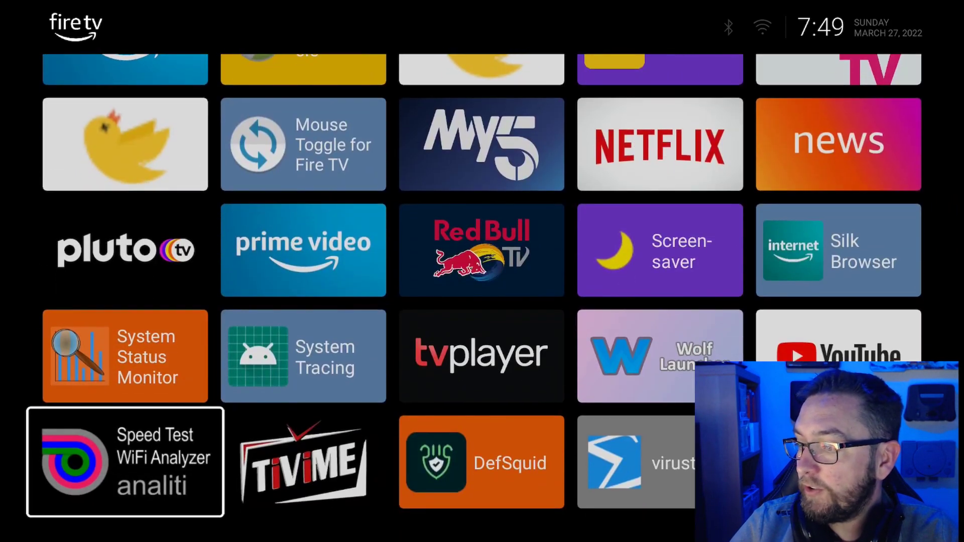
pyautogui.press('Right')
pyautogui.press('Right')
pyautogui.press('Right')
pyautogui.press('Up')
pyautogui.press('Up')
pyautogui.press('Up')
pyautogui.press('Up')
pyautogui.press('Up')
pyautogui.press('Up')
pyautogui.press('Up')
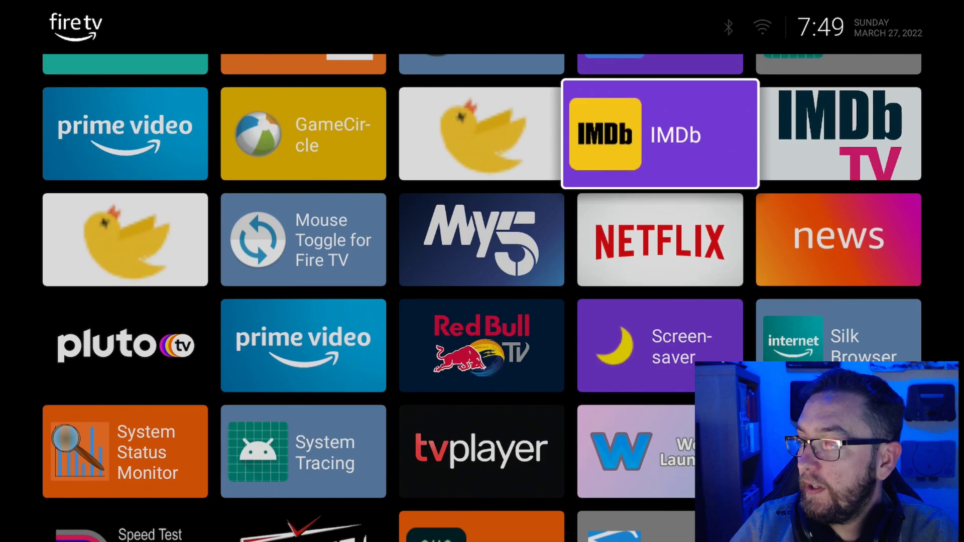
pyautogui.press('Up')
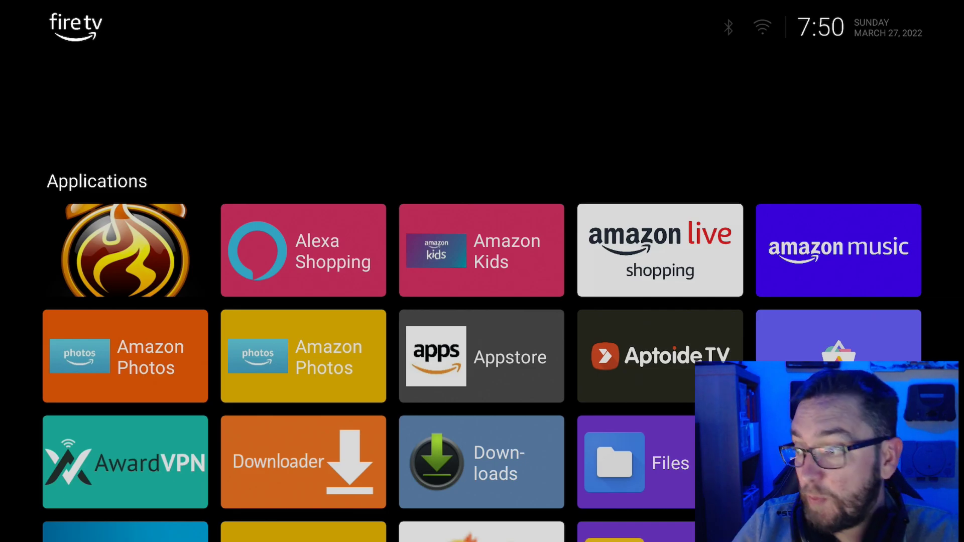
pyautogui.press('Left')
pyautogui.press('Home')
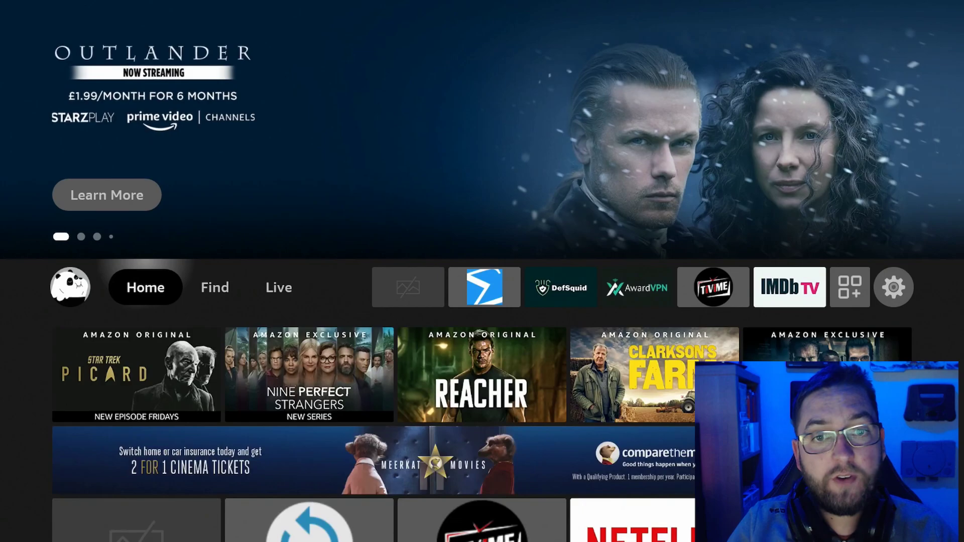
# Open the Applications launcher again from the blank pinned tile beside Live.
pyautogui.press('Right')
pyautogui.press('Right')
pyautogui.press('Right')
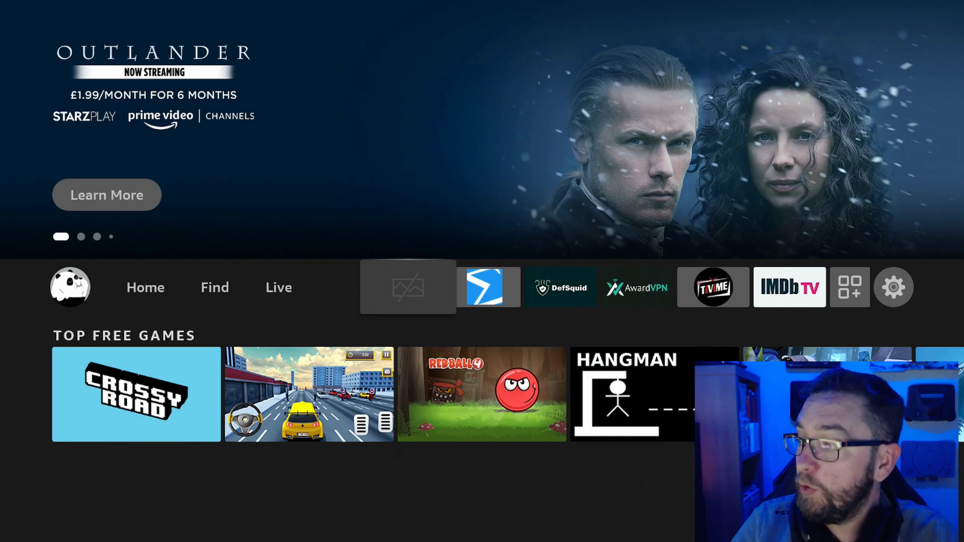
pyautogui.press('Left')
pyautogui.press('Left')
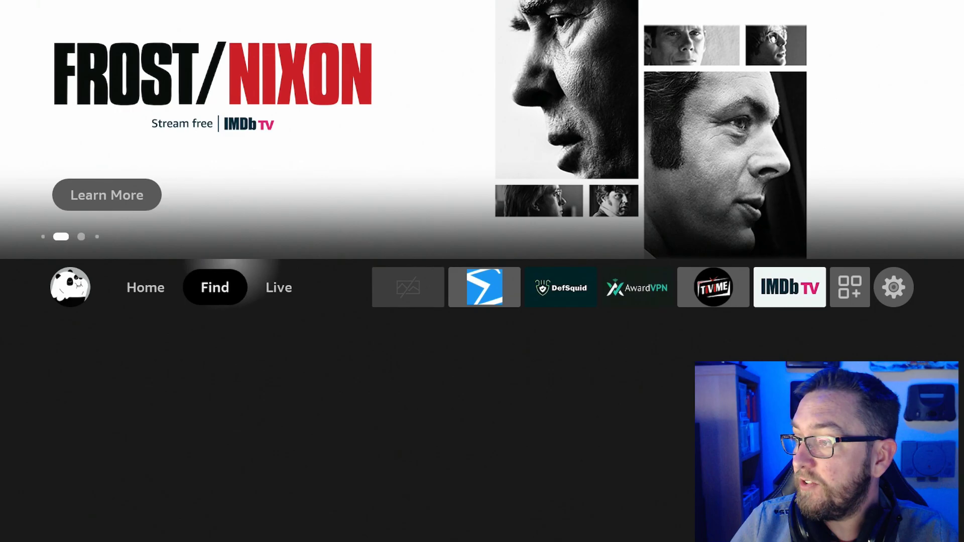
pyautogui.press('Left')
pyautogui.press('Right')
pyautogui.press('Right')
pyautogui.press('Right')
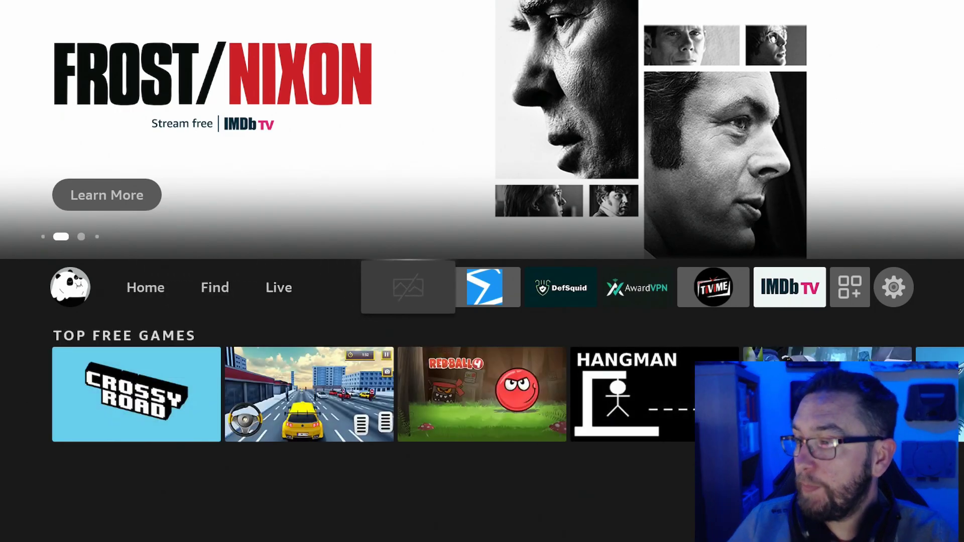
pyautogui.press('Return')
# Look down the Applications grid to the row starting with Speed Test WiFi Analyzer, and go back to the home screen.
pyautogui.press('Down')
pyautogui.press('Down')
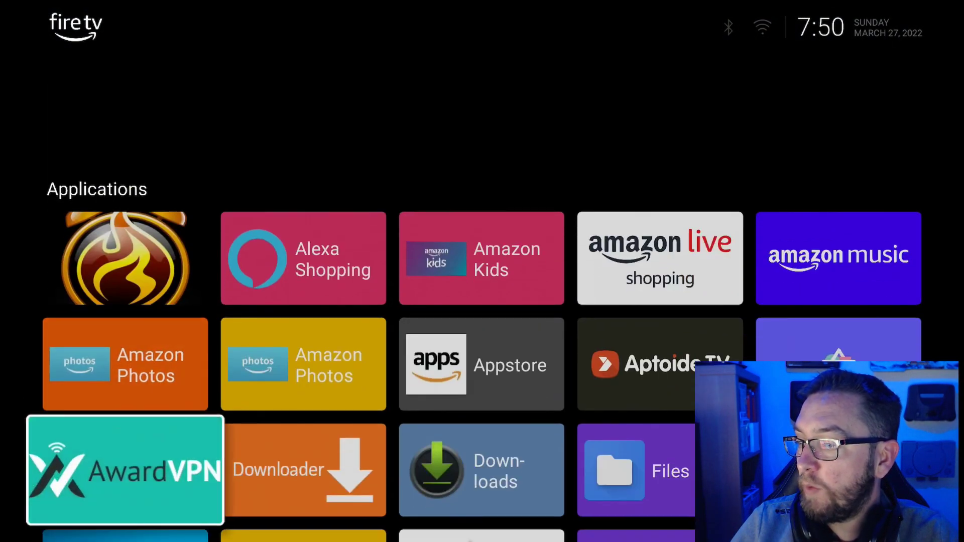
pyautogui.press('Down')
pyautogui.press('Down')
pyautogui.press('Down')
pyautogui.press('Down')
pyautogui.press('Down')
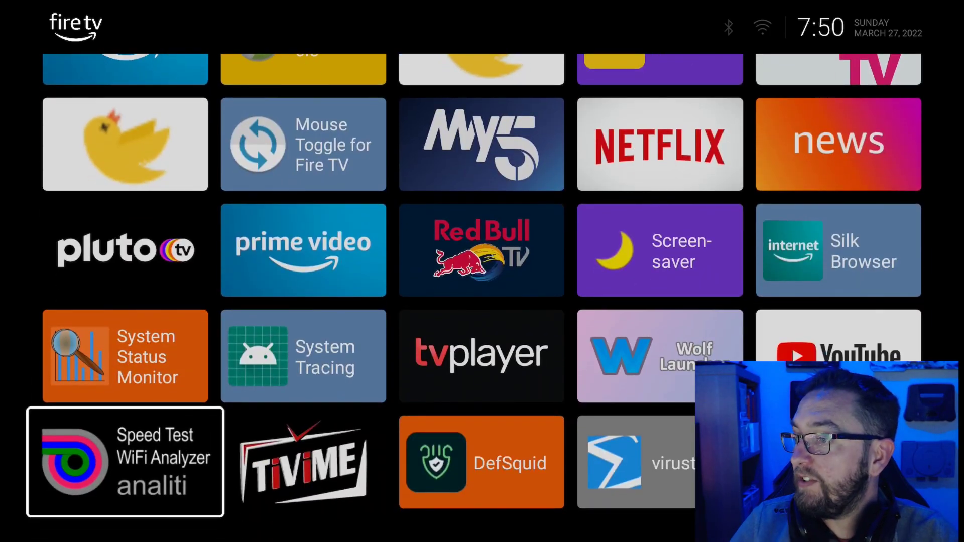
pyautogui.press('Escape')
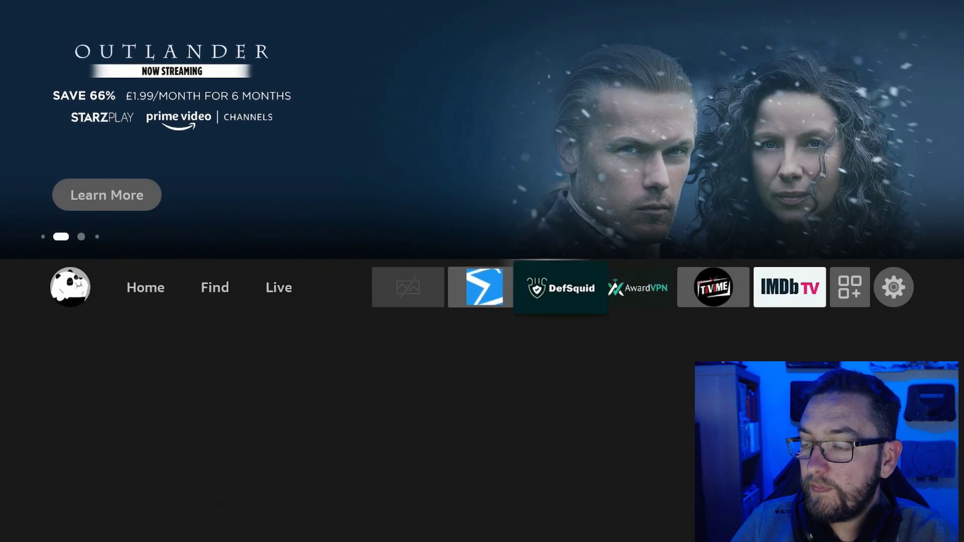
# Look along the pinned apps on the home screen and go back to the Home section.
pyautogui.press('Right')
pyautogui.press('Right')
pyautogui.press('Right')
pyautogui.press('Right')
pyautogui.press('Left')
pyautogui.press('Left')
pyautogui.press('Left')
pyautogui.press('Left')
pyautogui.press('Left')
pyautogui.press('Left')
pyautogui.press('Left')
pyautogui.press('Left')
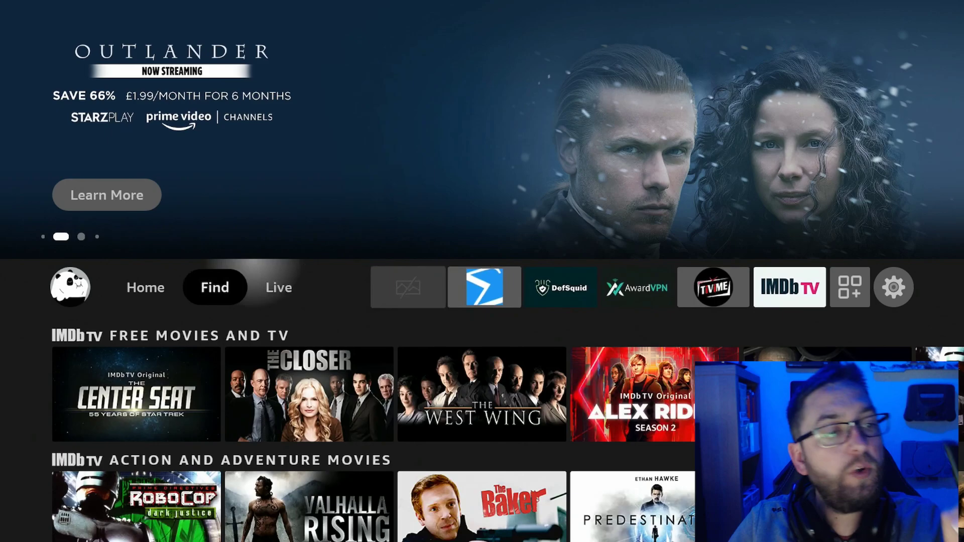
pyautogui.press('Left')
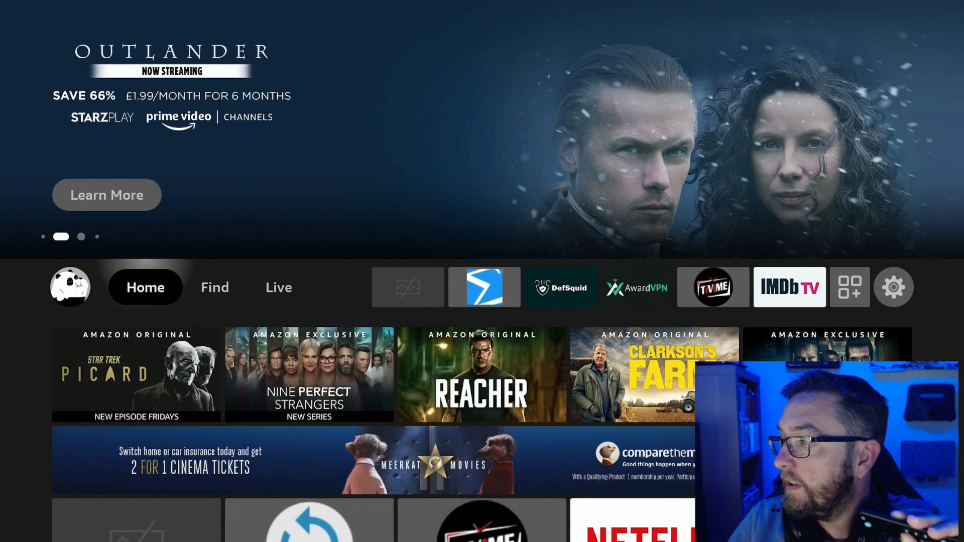
# Open Apps from the quick-access screen and look down the installed apps to the Aptoide row.
pyautogui.press('Home')
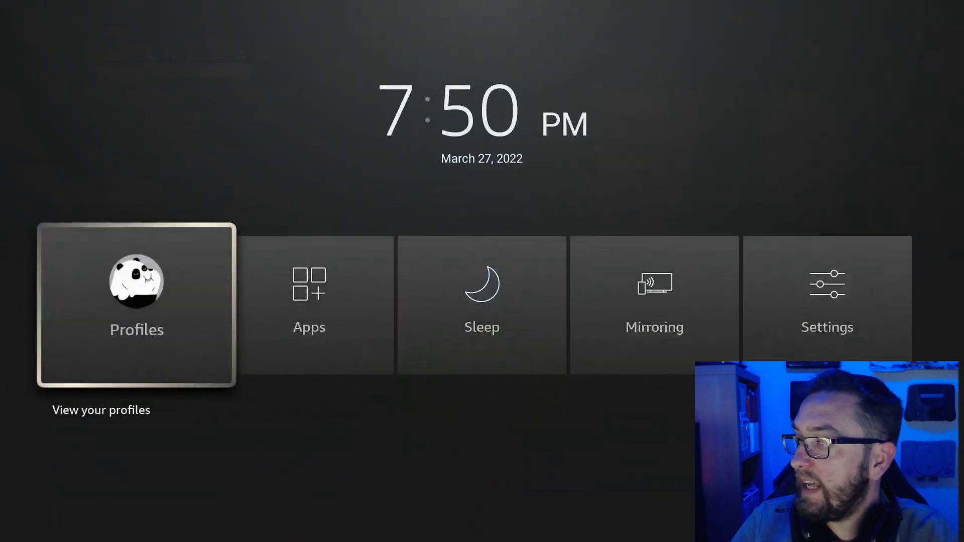
pyautogui.press('Right')
pyautogui.press('Return')
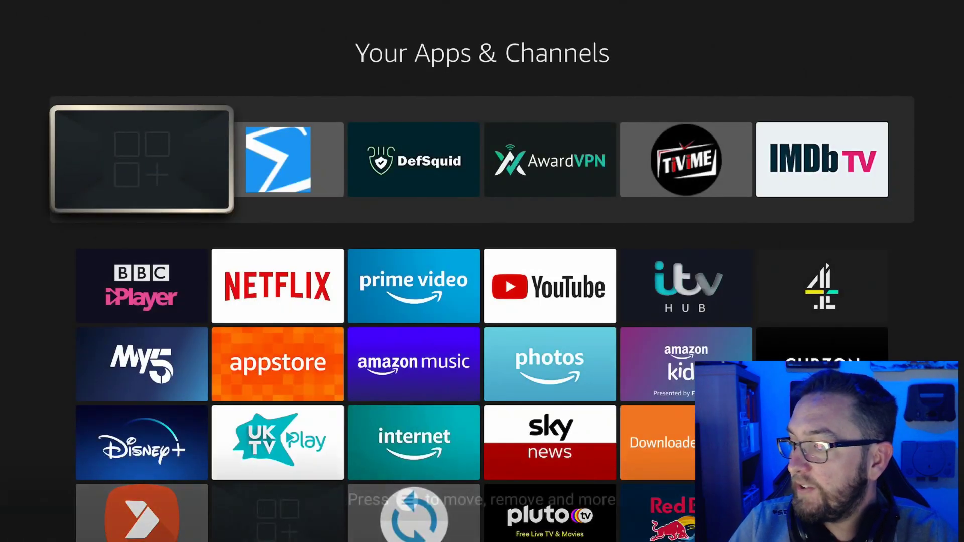
pyautogui.press('Down')
pyautogui.press('Down')
pyautogui.press('Down')
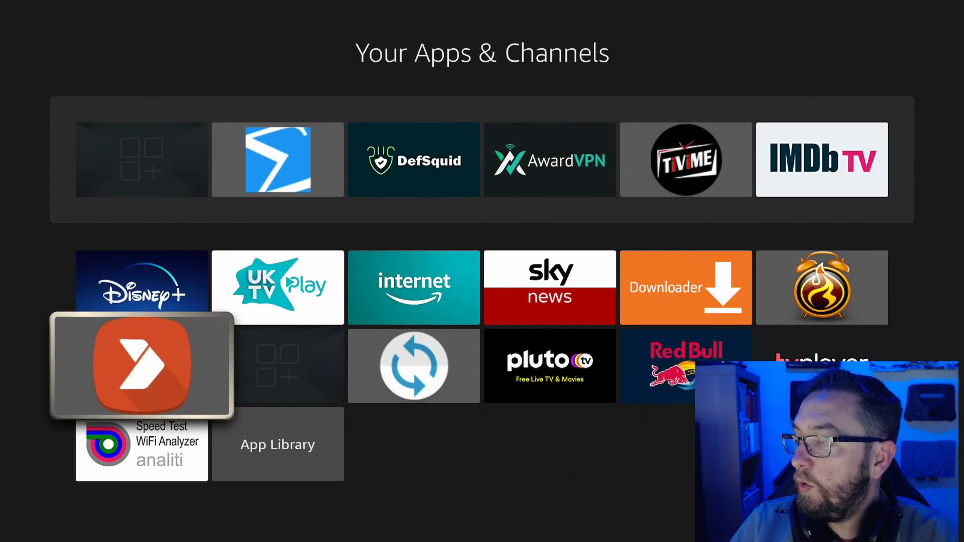
# Go back to the home screen and launch the first pinned app, the blank tile.
pyautogui.press('Home')
pyautogui.press('Right')
pyautogui.press('Right')
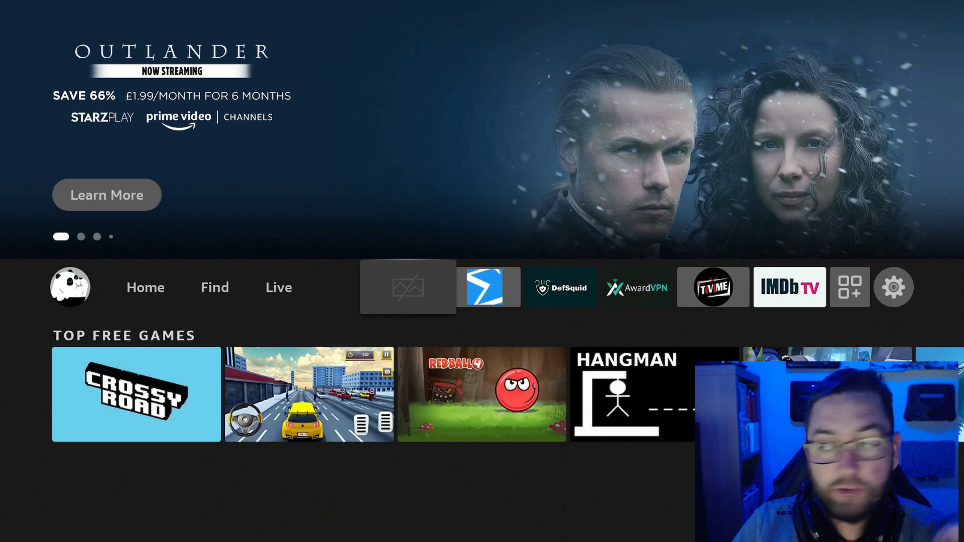
pyautogui.press('Return')
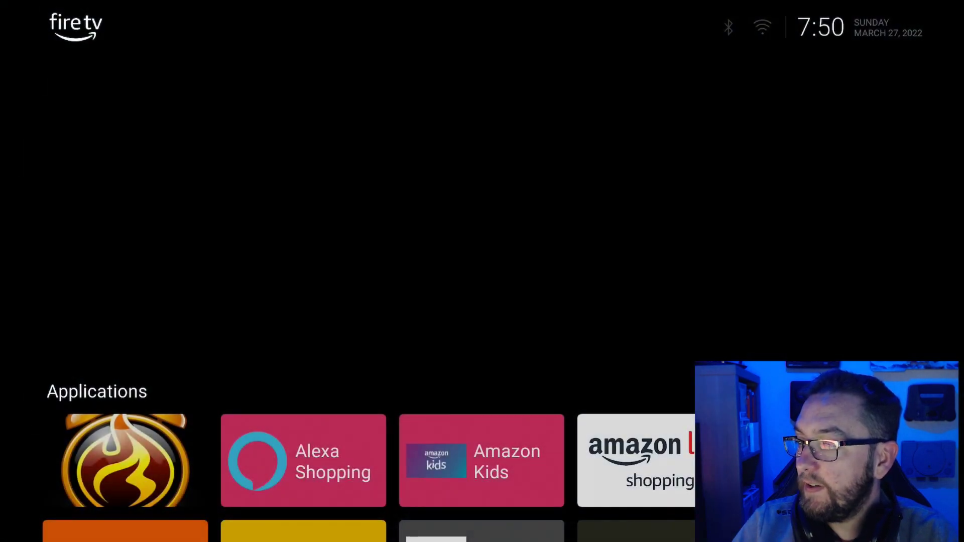
# Look through the launcher's Applications grid down to its last row and return to the home screen.
pyautogui.press('Down')
pyautogui.press('Down')
pyautogui.press('Down')
pyautogui.press('Down')
pyautogui.press('Down')
pyautogui.press('Down')
pyautogui.press('Down')
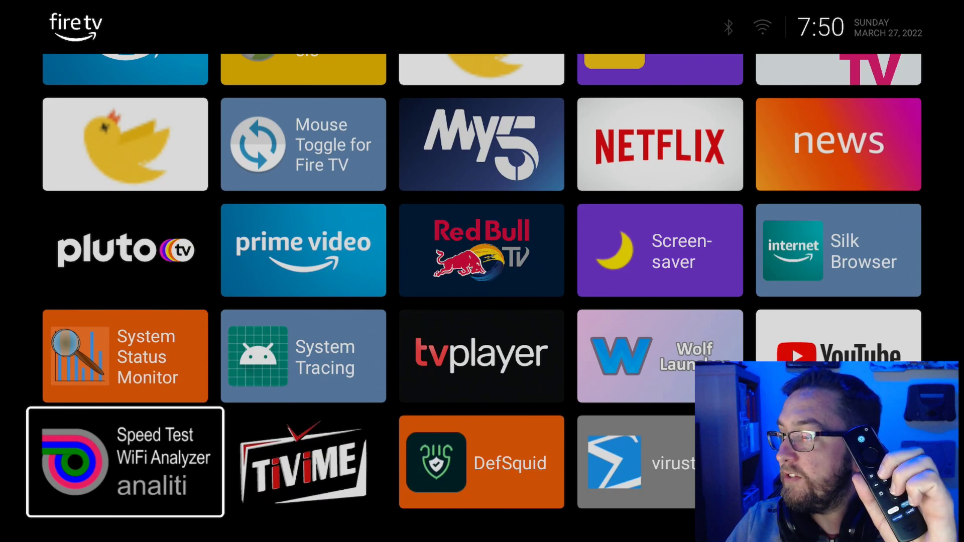
pyautogui.press('Escape')
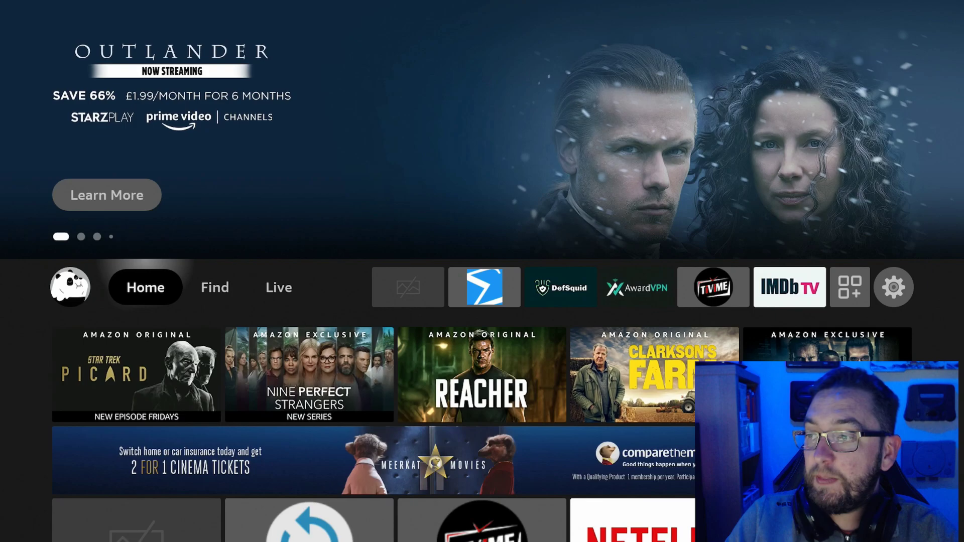
# Look across the home screen's pinned apps as far as Settings and back to the Home section.
pyautogui.press('Right')
pyautogui.press('Right')
pyautogui.press('Right')
pyautogui.press('Right')
pyautogui.press('Right')
pyautogui.press('Right')
pyautogui.press('Right')
pyautogui.press('Right')
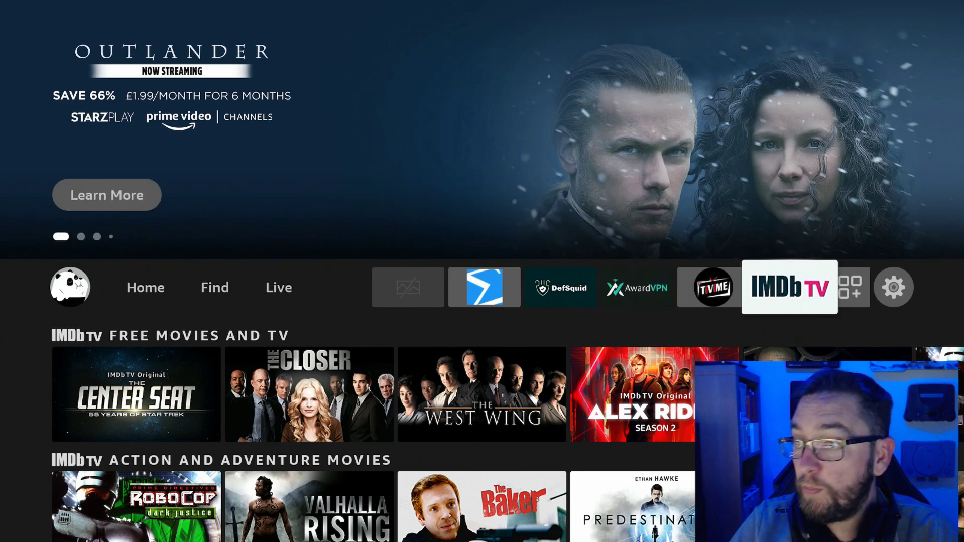
pyautogui.press('Right')
pyautogui.press('Right')
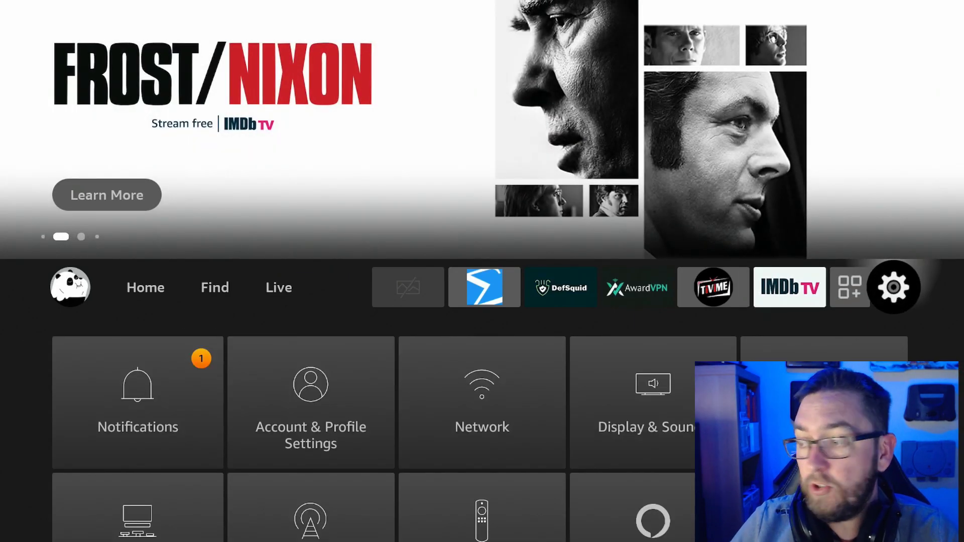
pyautogui.press('Left')
pyautogui.press('Left')
pyautogui.press('Left')
pyautogui.press('Left')
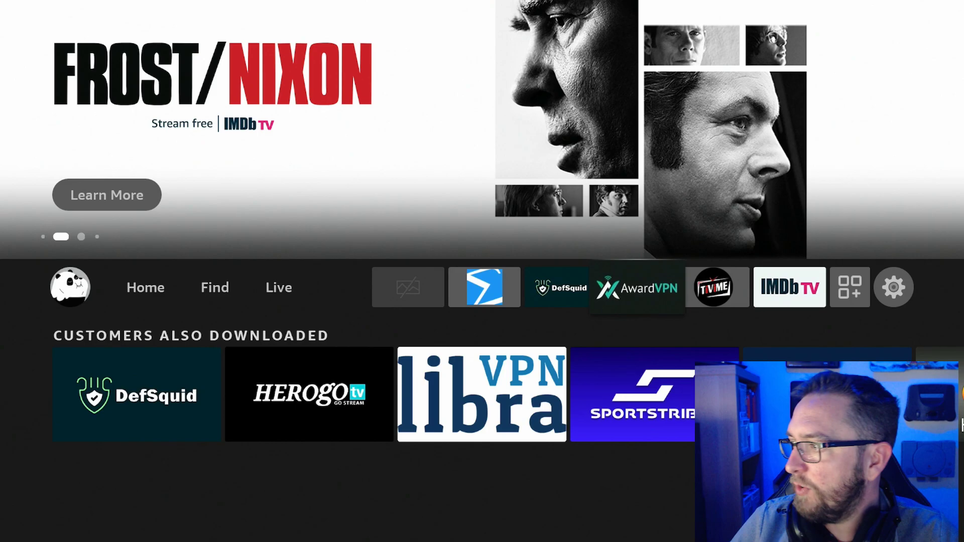
pyautogui.press('Left')
pyautogui.press('Left')
pyautogui.press('Left')
pyautogui.press('Left')
pyautogui.press('Left')
pyautogui.press('Left')
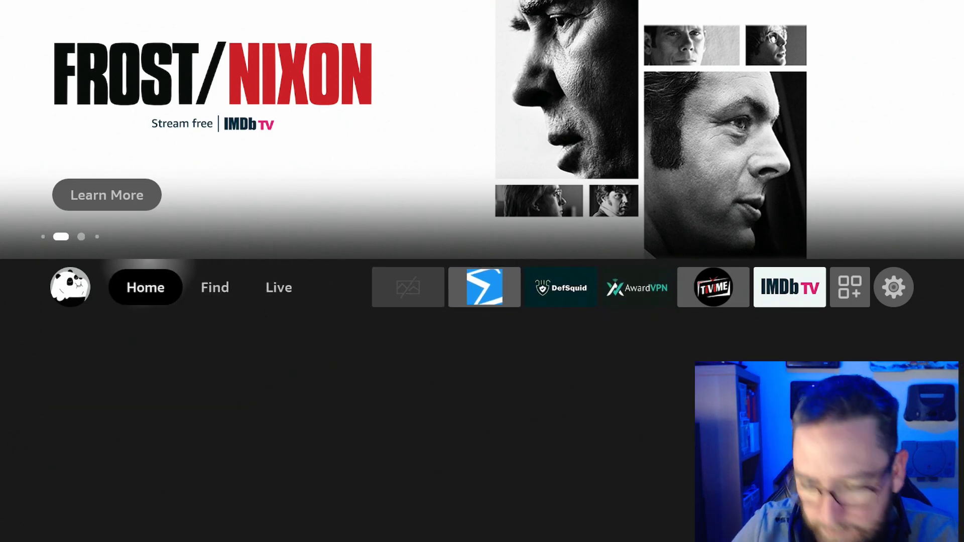
# Launch the blank pinned app next to Live to show the Applications grid.
pyautogui.press('Right')
pyautogui.press('Right')
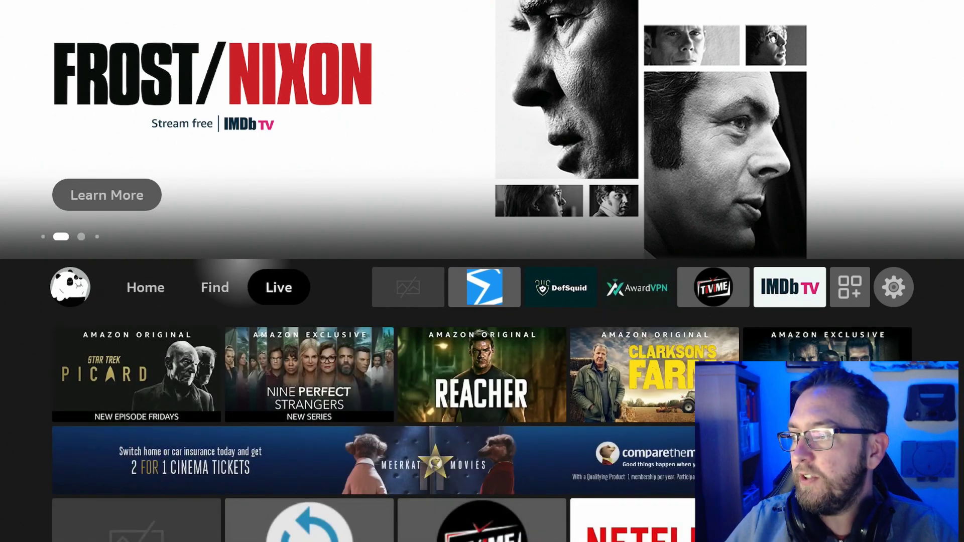
pyautogui.press('Right')
pyautogui.press('Return')
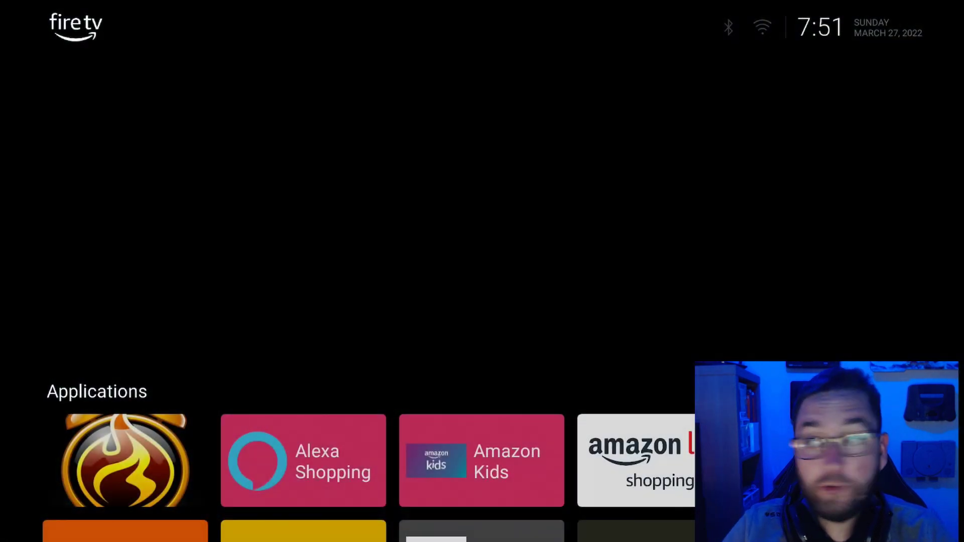
# Look down the Applications grid to the row starting with Prime Video.
pyautogui.press('Down')
pyautogui.press('Down')
pyautogui.press('Down')
pyautogui.press('Down')
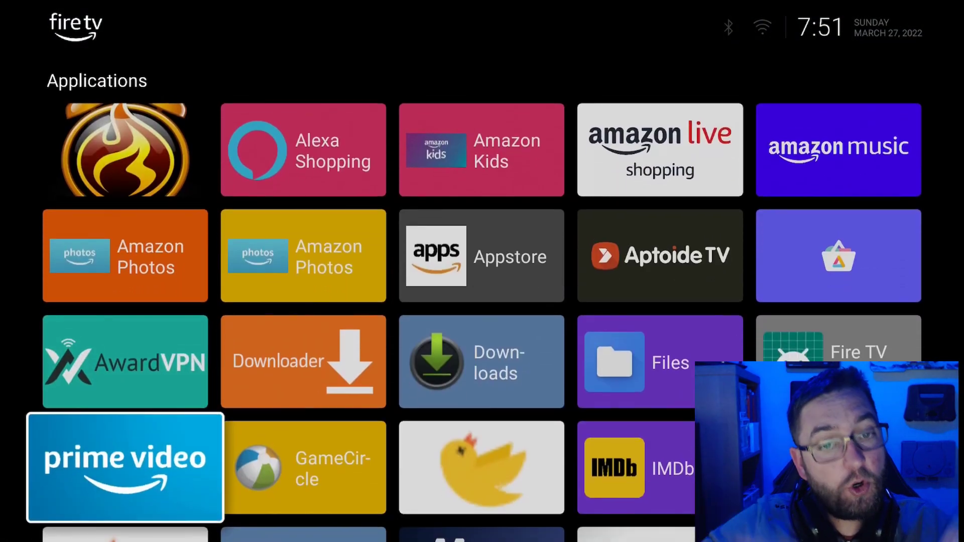
# Leave the Applications grid and open the search from the Find section.
pyautogui.press('Escape')
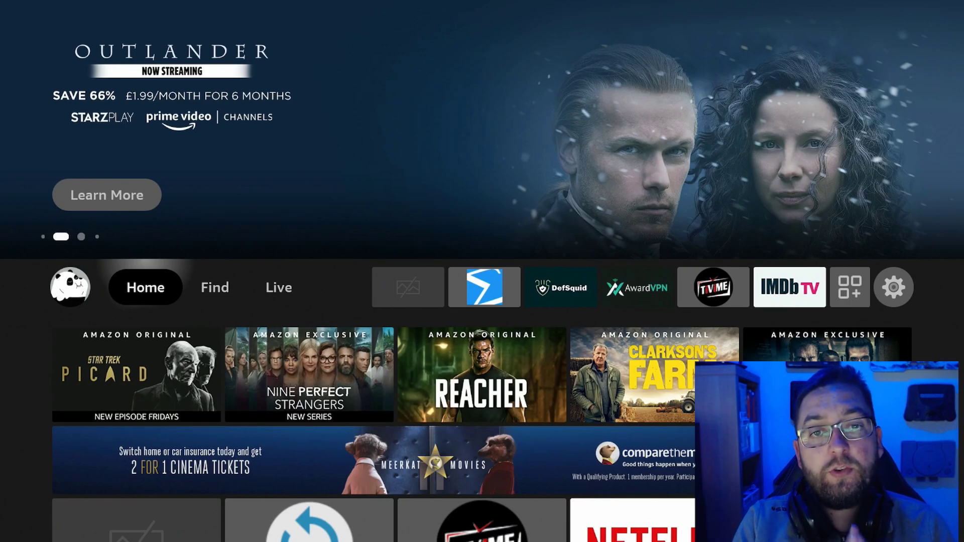
pyautogui.press('Right')
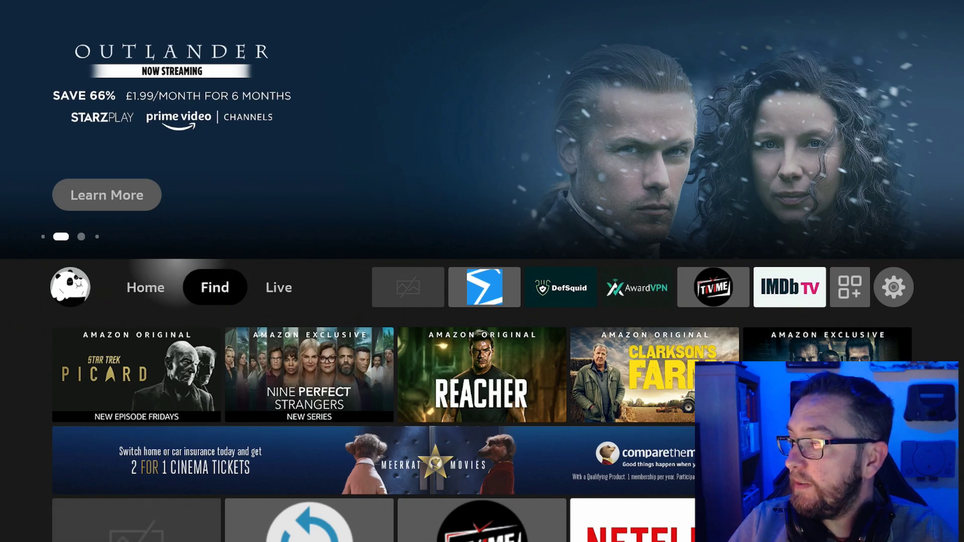
pyautogui.press('Down')
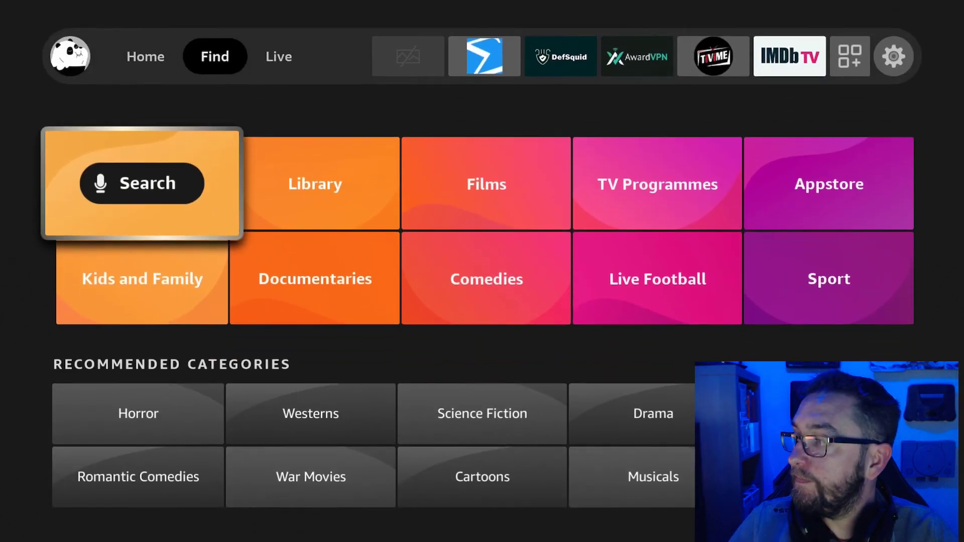
pyautogui.press('Return')
# Enter "Dow" as the search text.
pyautogui.press('Right')
pyautogui.press('Right')
pyautogui.press('Right')
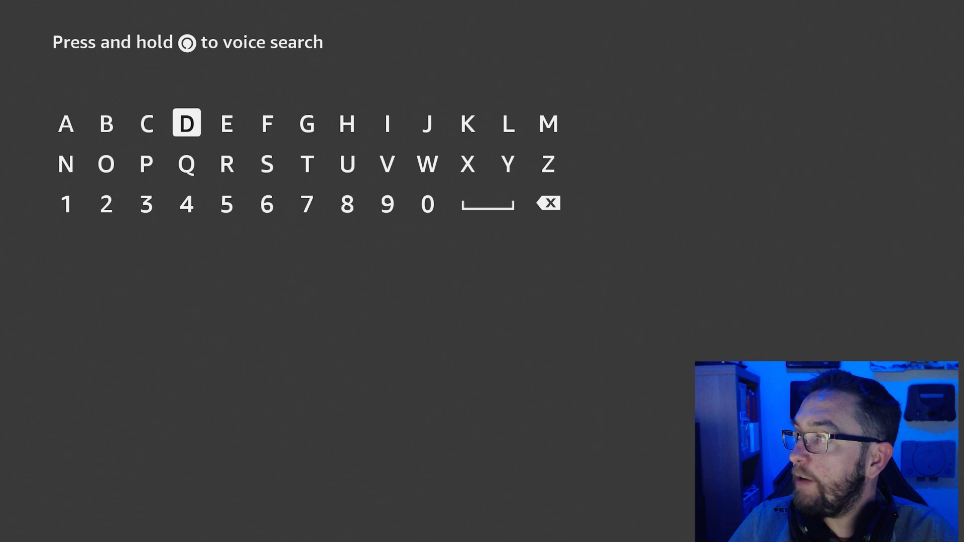
pyautogui.press('Return')
pyautogui.press('Down')
pyautogui.press('Left')
pyautogui.press('Left')
pyautogui.press('Return')
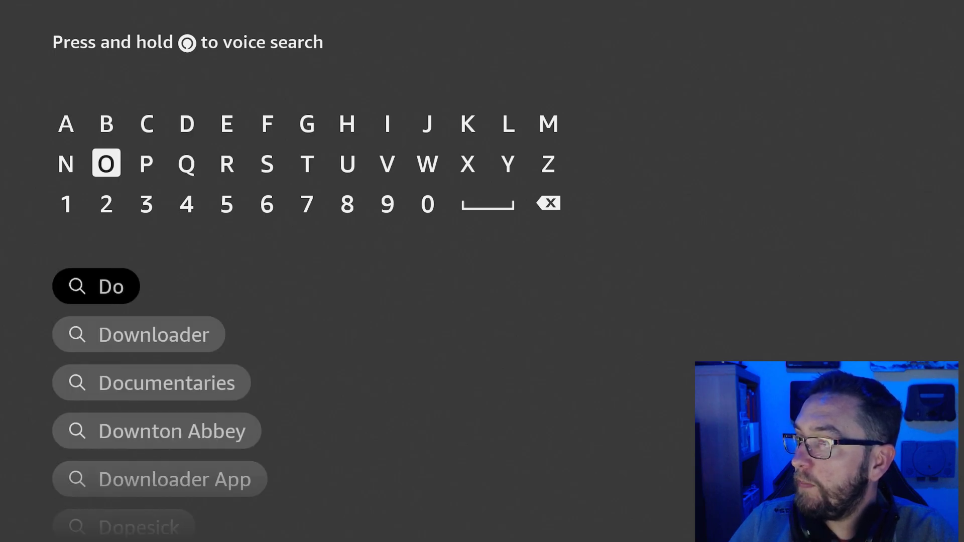
pyautogui.press('Right')
pyautogui.press('Right')
pyautogui.press('Right')
pyautogui.press('Right')
pyautogui.press('Right')
pyautogui.press('Right')
pyautogui.press('Right')
pyautogui.press('Right')
pyautogui.press('Return')
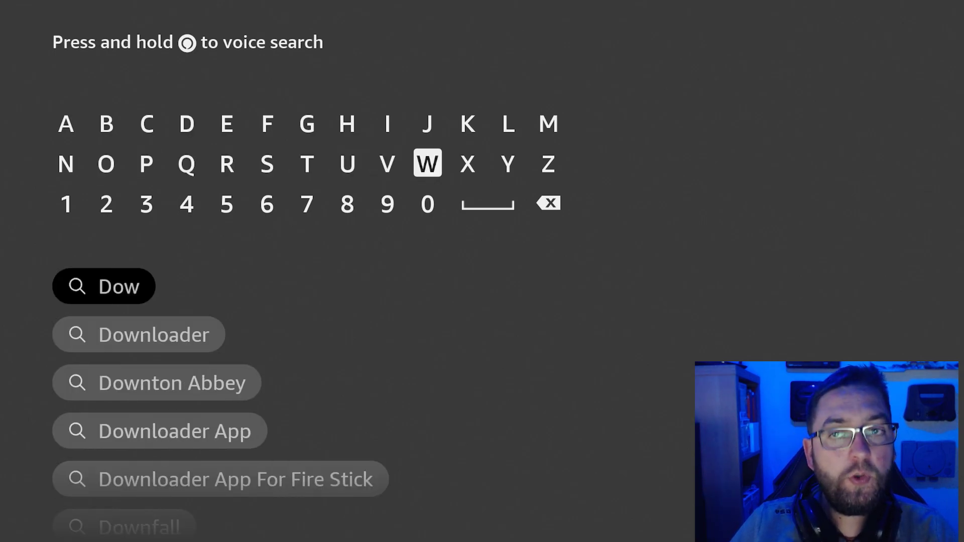
# Search for the suggested term Downloader to show the matching apps.
pyautogui.press('Down')
pyautogui.press('Down')
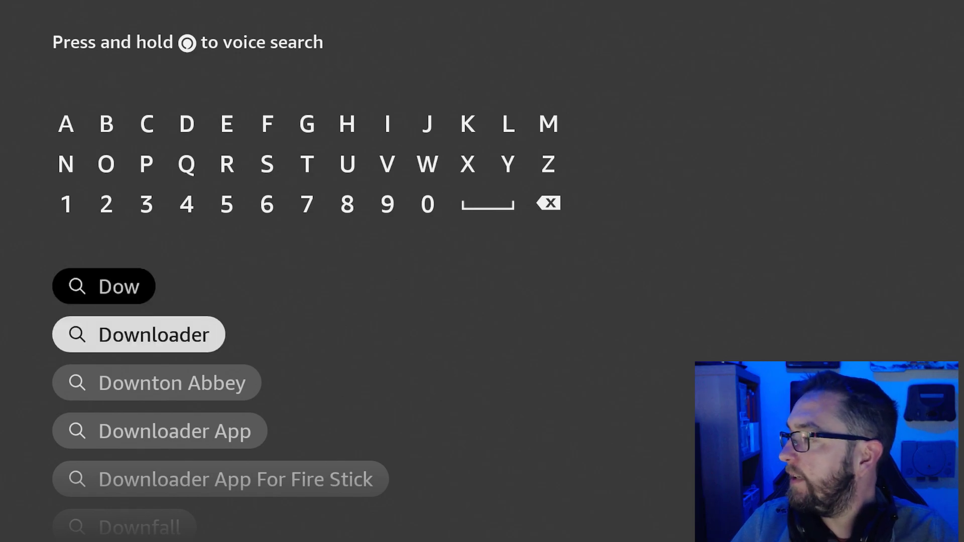
pyautogui.press('Return')
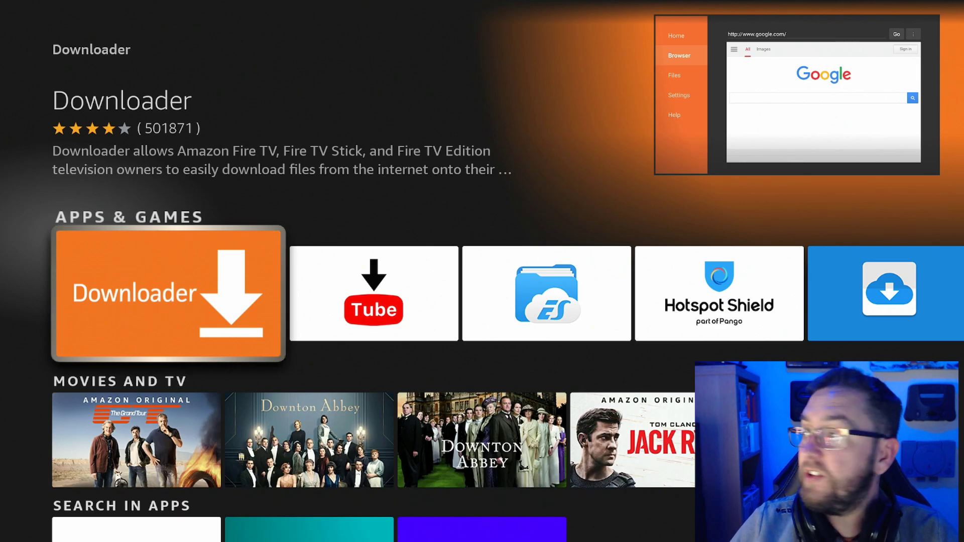
# Return to the home screen and open the My Fire TV settings.
pyautogui.press('Home')
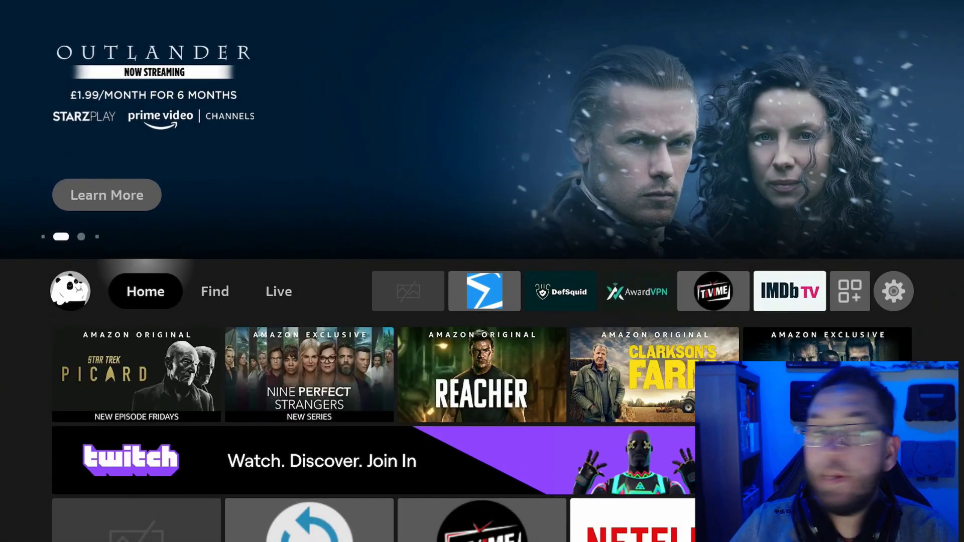
pyautogui.press('Right')
pyautogui.press('Right')
pyautogui.press('Right')
pyautogui.press('Right')
pyautogui.press('Right')
pyautogui.press('Right')
pyautogui.press('Right')
pyautogui.press('Right')
pyautogui.press('Right')
pyautogui.press('Right')
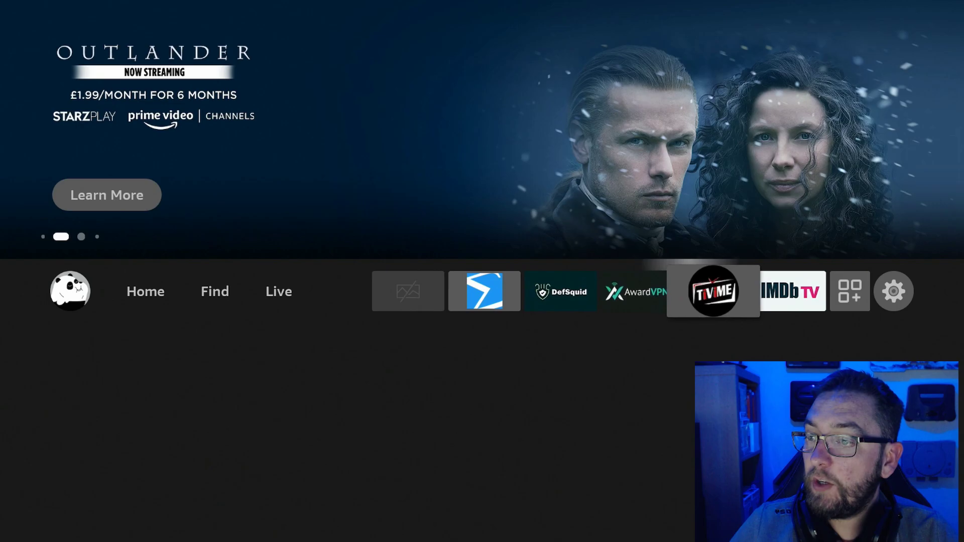
pyautogui.press('Down')
pyautogui.press('Down')
pyautogui.press('Down')
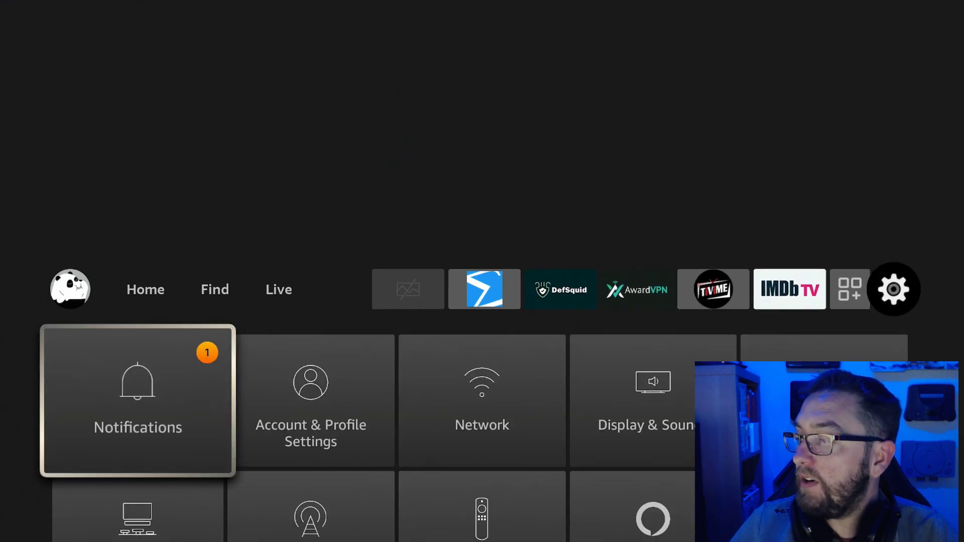
pyautogui.press('Return')
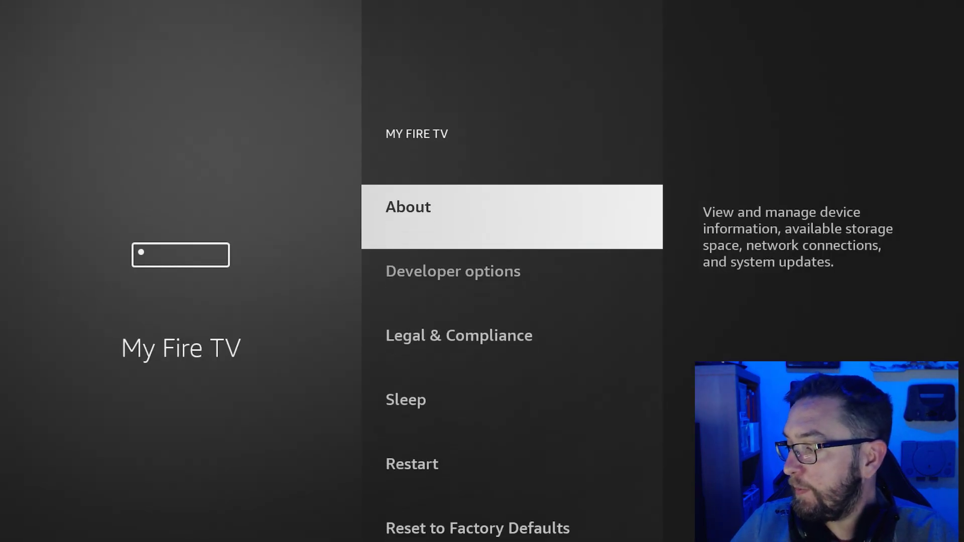
# Show the Install unknown apps list from the Developer options.
pyautogui.press('Down')
pyautogui.press('Return')
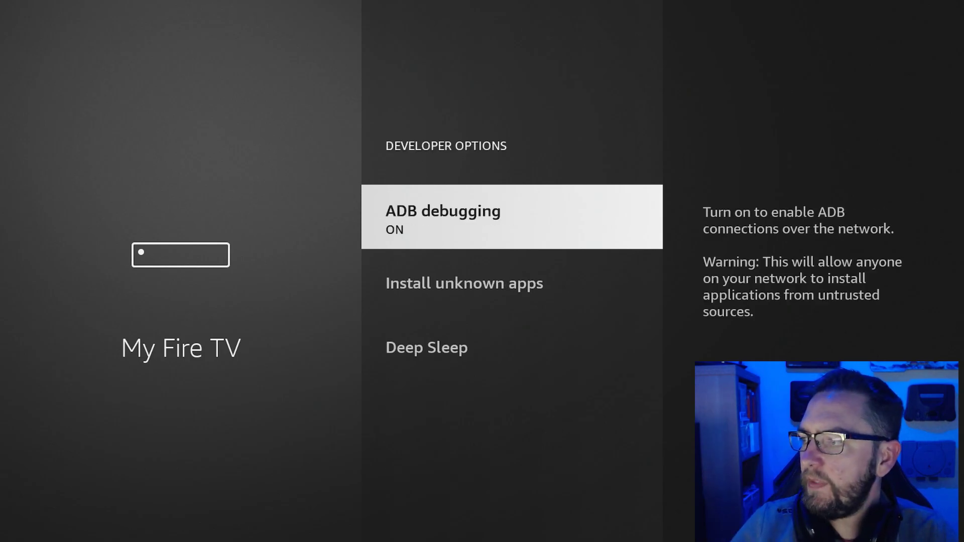
pyautogui.press('Down')
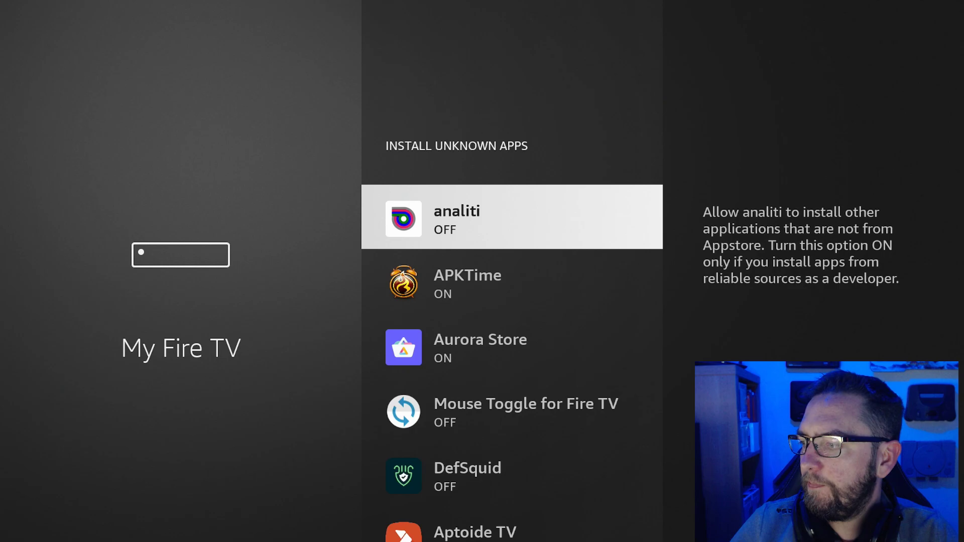
# Check whether Downloader is allowed to install unknown apps.
pyautogui.press('Down')
pyautogui.press('Down')
pyautogui.press('Down')
pyautogui.press('Down')
pyautogui.press('Down')
pyautogui.press('Down')
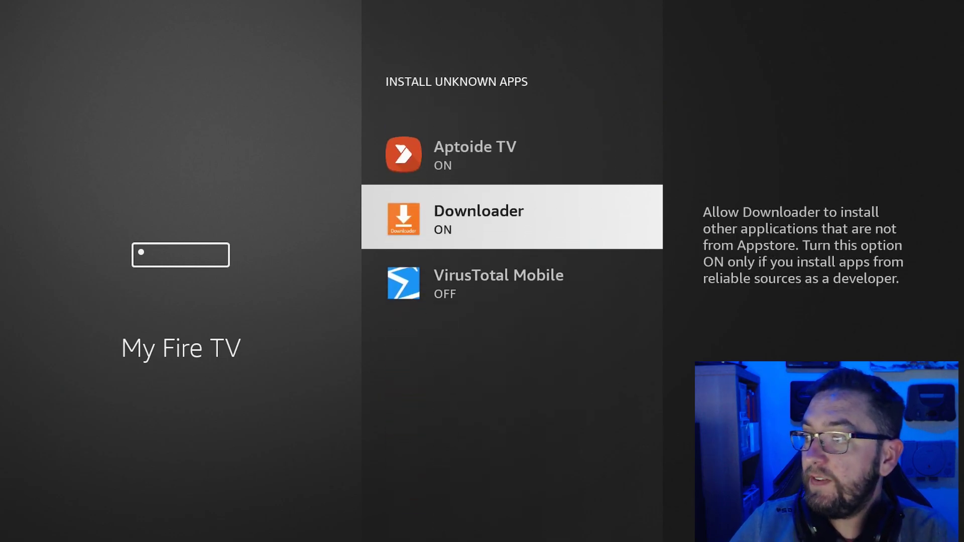
# Back out of the My Fire TV settings to the home screen.
pyautogui.press('Escape')
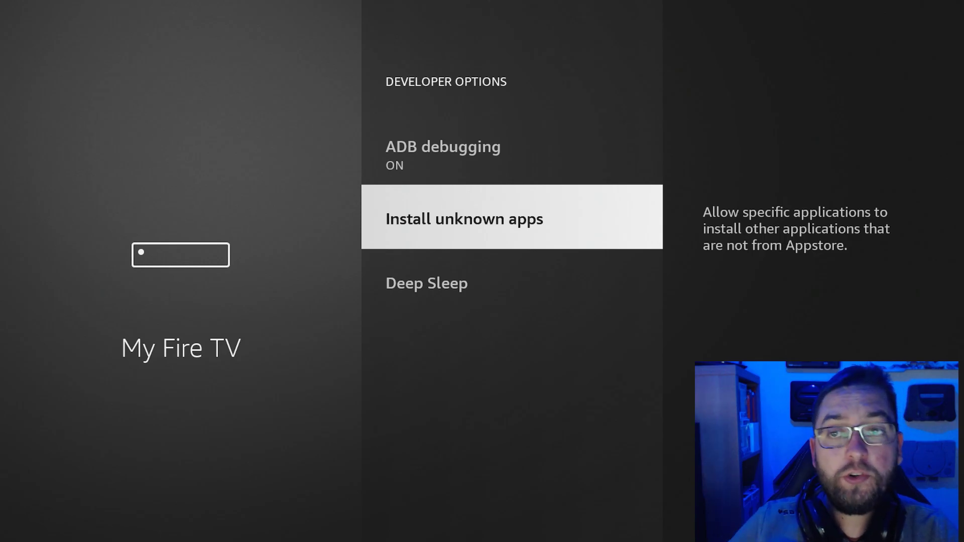
pyautogui.press('Escape')
pyautogui.press('Escape')
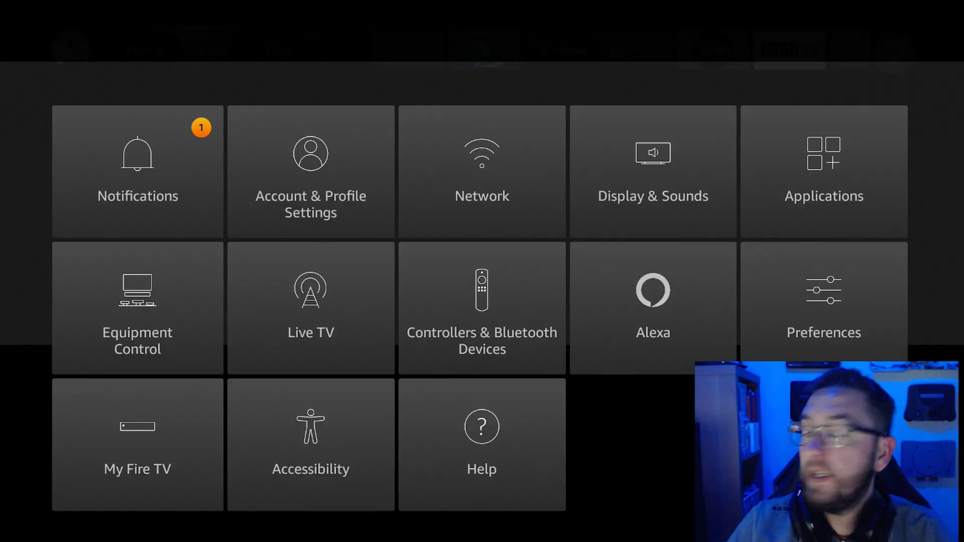
pyautogui.press('Escape')
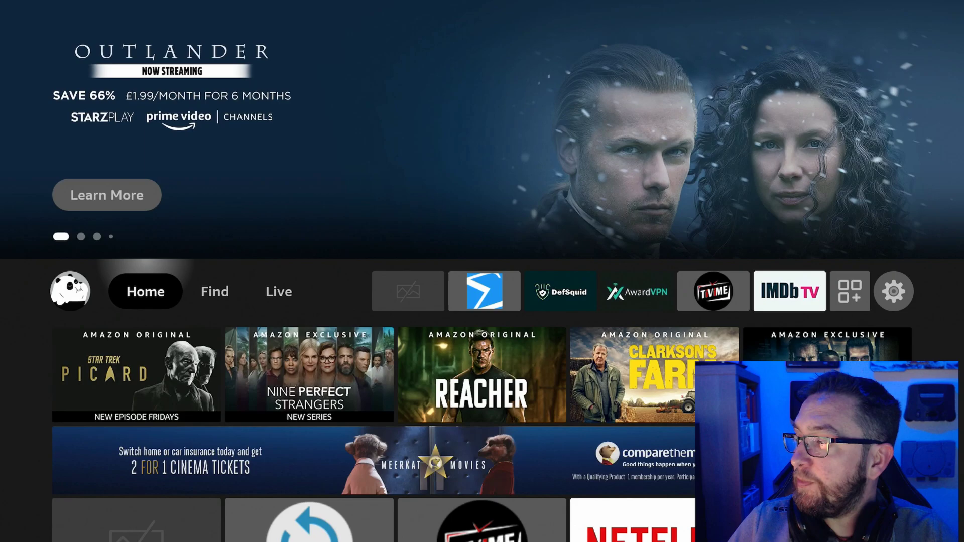
# Open the search from the Find section.
pyautogui.press('Right')
pyautogui.press('Down')
pyautogui.press('Return')
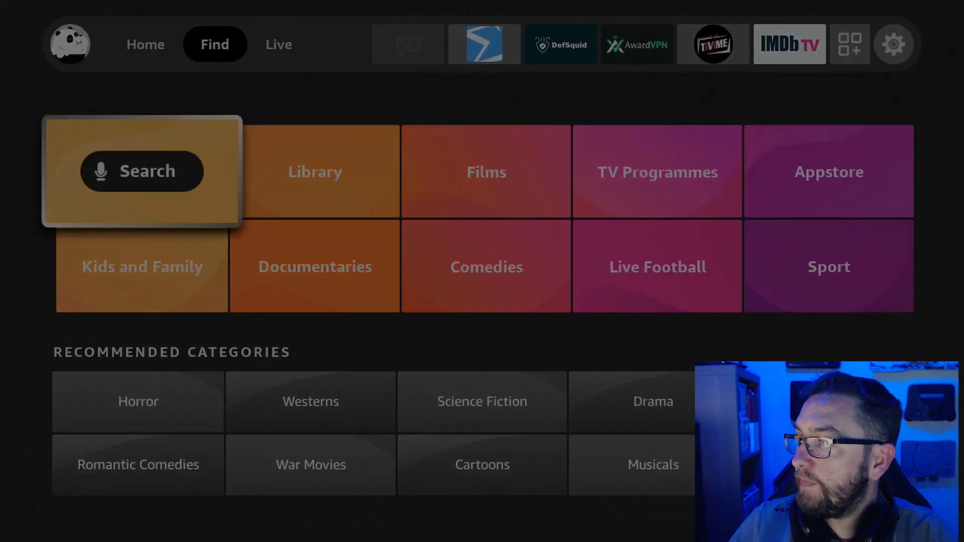
# Enter "Dow" as the search text.
pyautogui.press('Right')
pyautogui.press('Right')
pyautogui.press('Right')
pyautogui.press('Return')
pyautogui.press('Down')
pyautogui.press('Left')
pyautogui.press('Left')
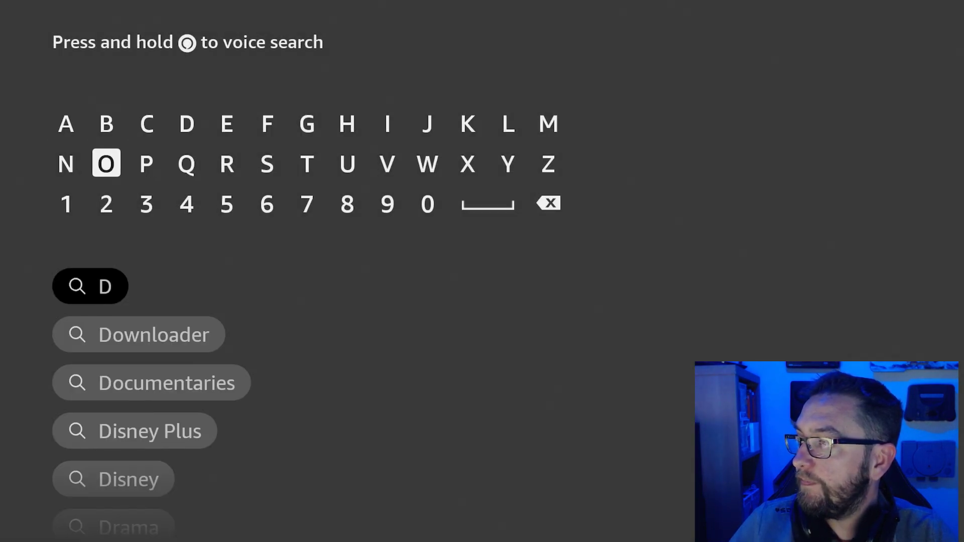
pyautogui.press('Return')
pyautogui.press('Right')
pyautogui.press('Right')
pyautogui.press('Right')
pyautogui.press('Right')
pyautogui.press('Right')
pyautogui.press('Right')
pyautogui.press('Right')
pyautogui.press('Right')
pyautogui.press('Return')
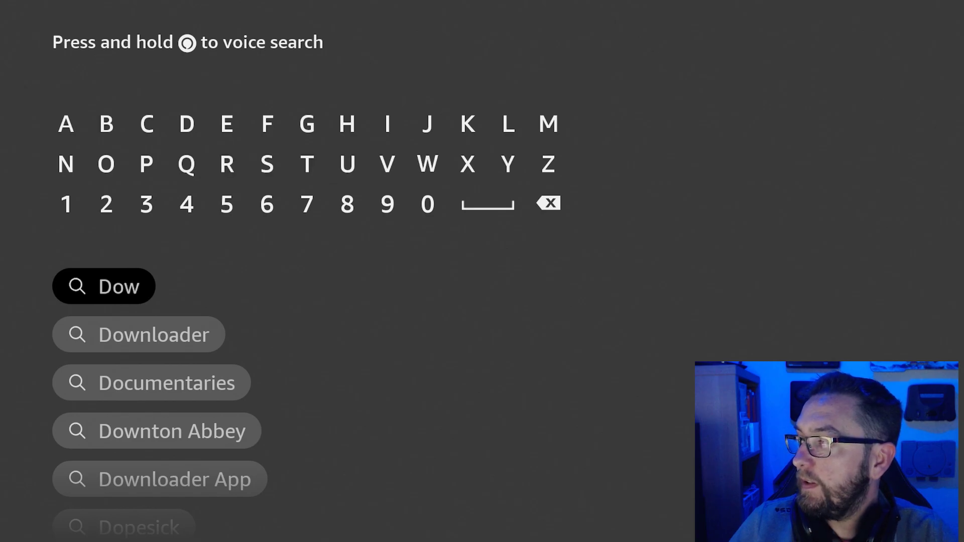
# Search for the suggested term Downloader and launch the Downloader app from the results.
pyautogui.press('Down')
pyautogui.press('Down')
pyautogui.press('Return')
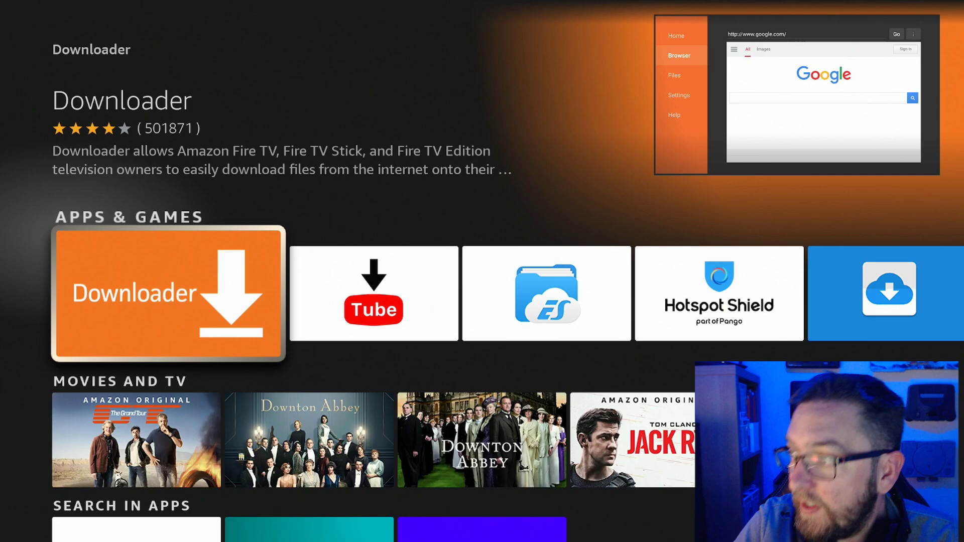
pyautogui.press('Return')
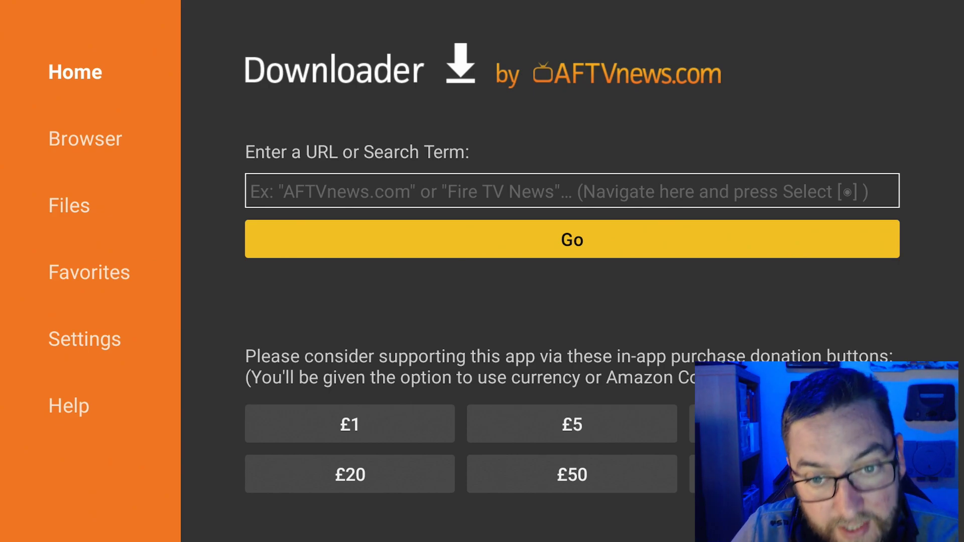
# Enter the code 75726 as Downloader's URL or search term.
pyautogui.press('Down')
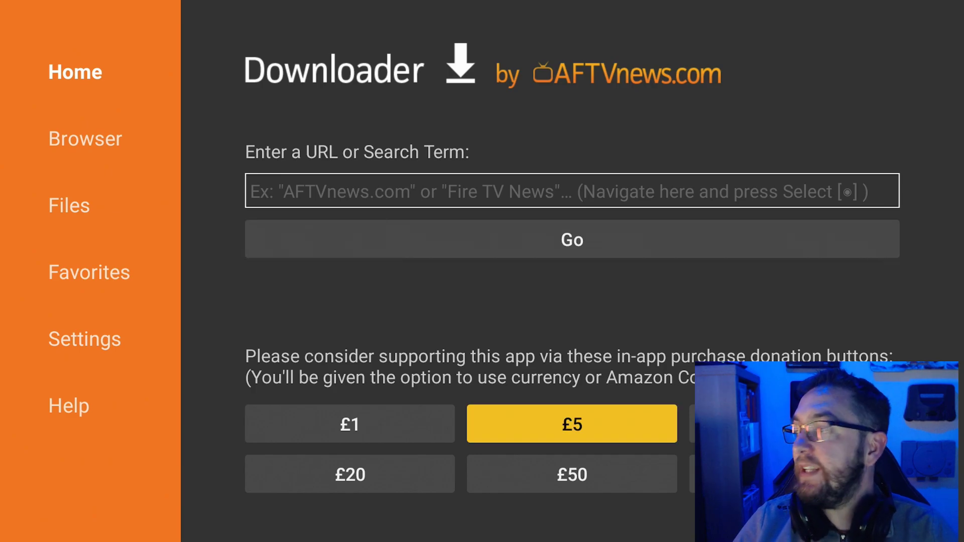
pyautogui.press('Up')
pyautogui.press('Up')
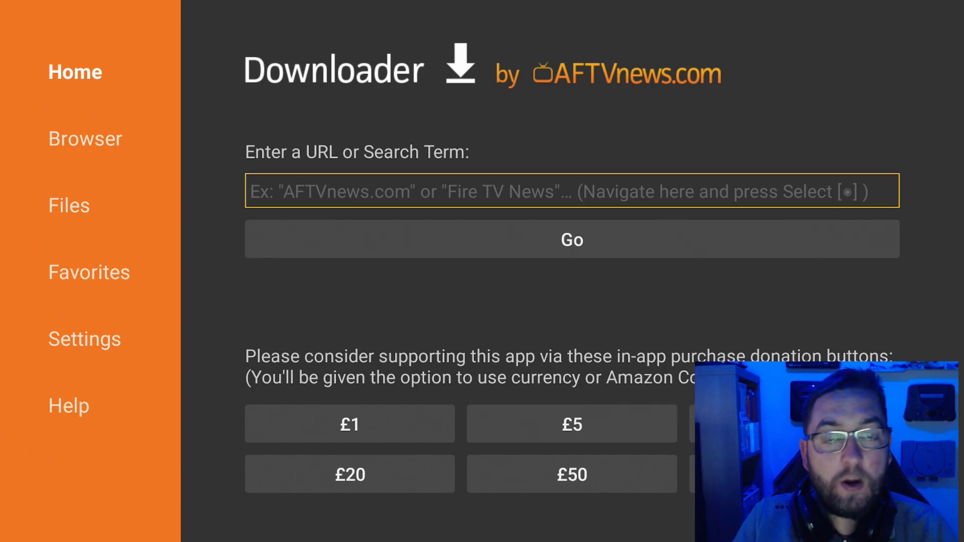
pyautogui.press('Return')
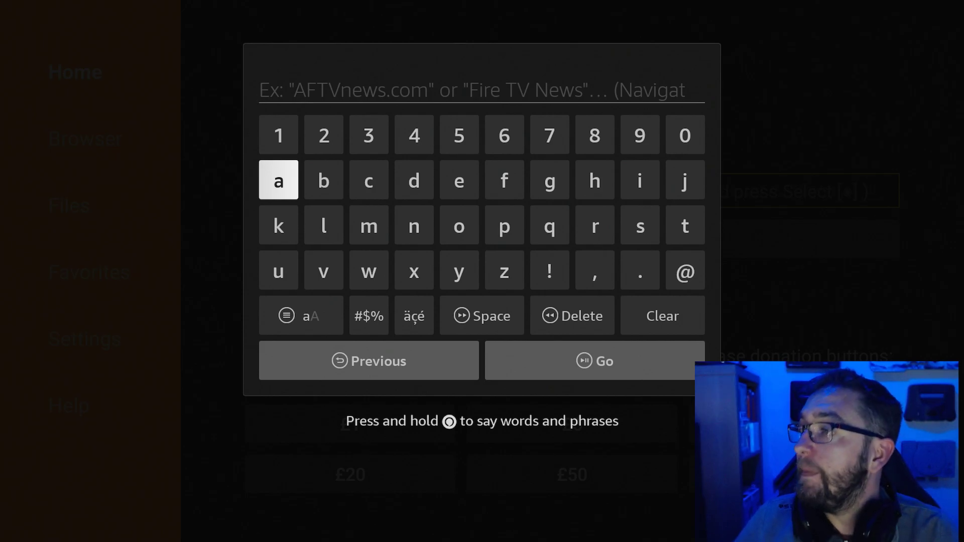
pyautogui.press('Right')
pyautogui.press('Right')
pyautogui.press('Right')
pyautogui.press('Right')
pyautogui.press('Right')
pyautogui.press('Right')
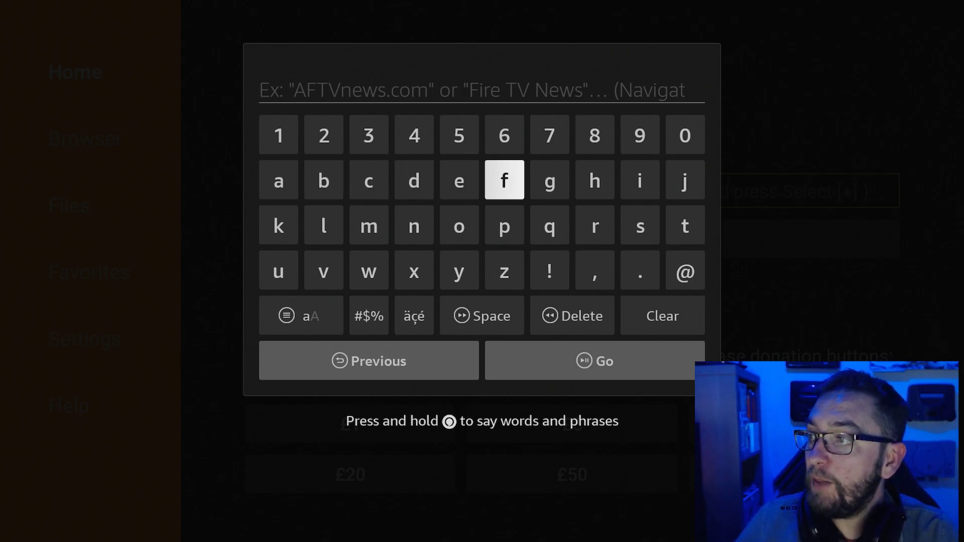
pyautogui.press('Up')
pyautogui.press('Return')
pyautogui.press('Left')
pyautogui.press('Left')
pyautogui.press('Return')
pyautogui.press('Right')
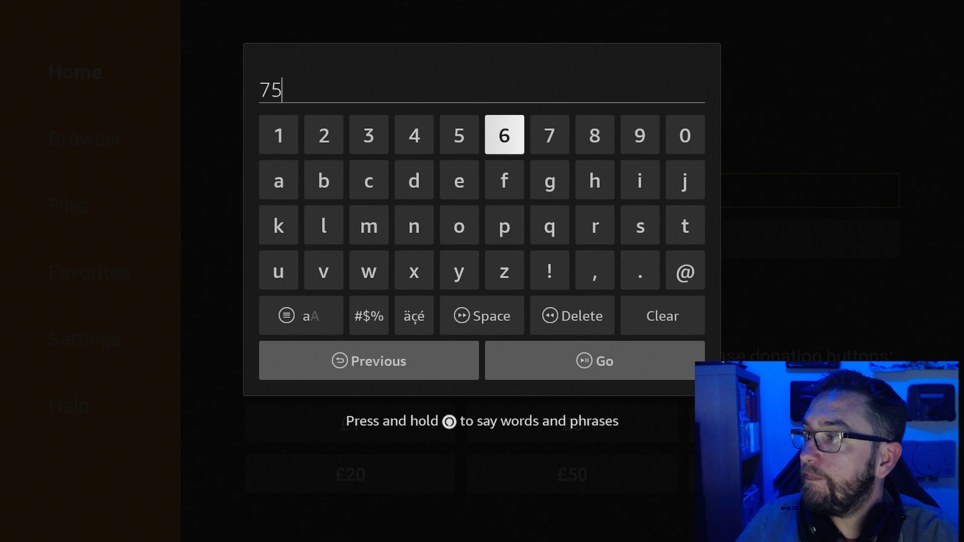
pyautogui.press('Right')
pyautogui.press('Return')
pyautogui.press('Left')
pyautogui.press('Left')
pyautogui.press('Left')
pyautogui.press('Left')
pyautogui.press('Left')
pyautogui.press('Return')
pyautogui.press('Right')
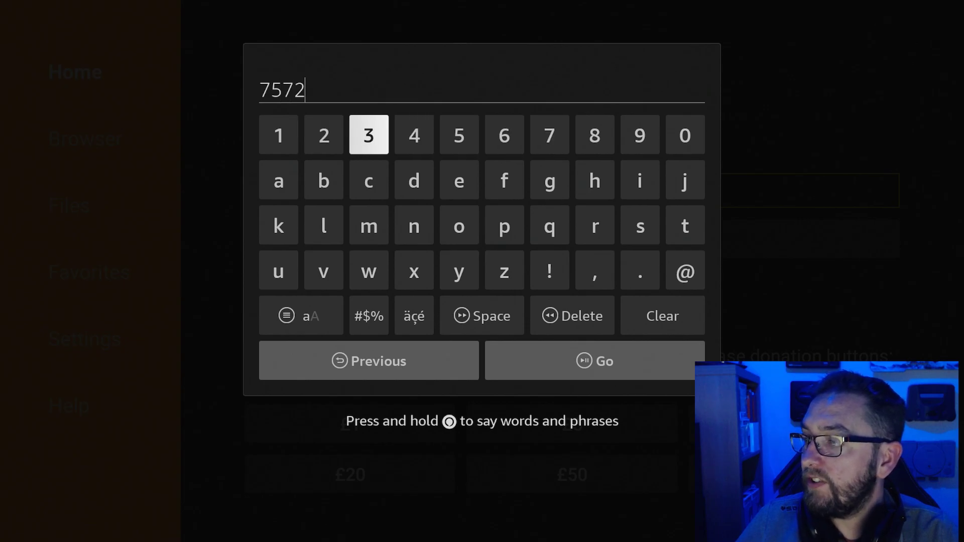
pyautogui.press('Right')
pyautogui.press('Right')
pyautogui.press('Right')
pyautogui.press('Return')
# Submit the entered code to load its page in Downloader's browser.
pyautogui.press('Down')
pyautogui.press('Down')
pyautogui.press('Down')
pyautogui.press('Down')
pyautogui.press('Right')
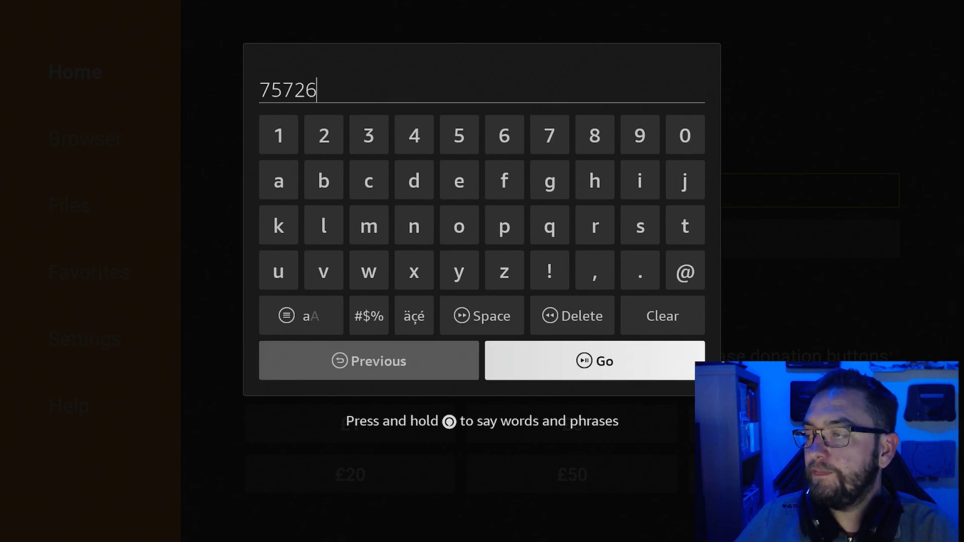
pyautogui.press('Return')
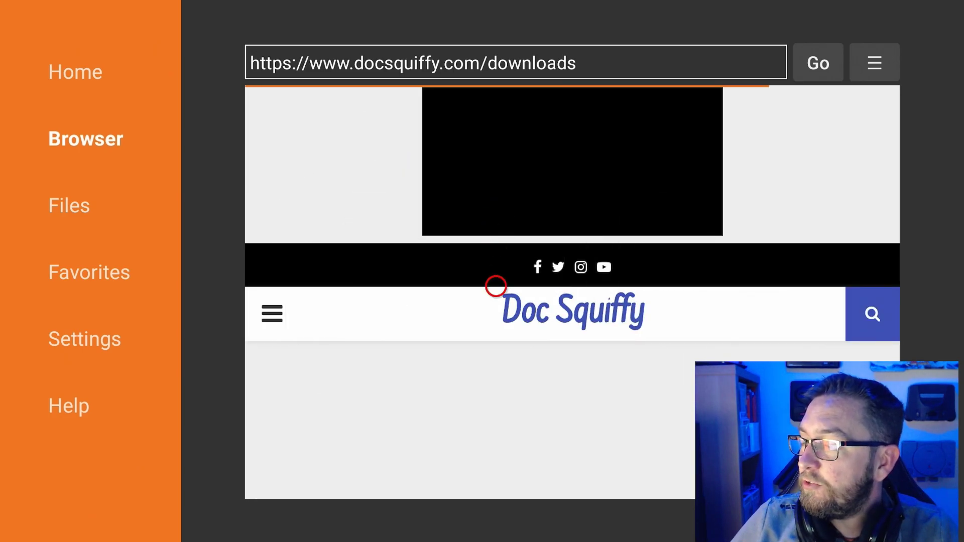
# Look down the Doc Squiffy downloads page to the App Stores list.
pyautogui.scroll(-10, 496, 461)
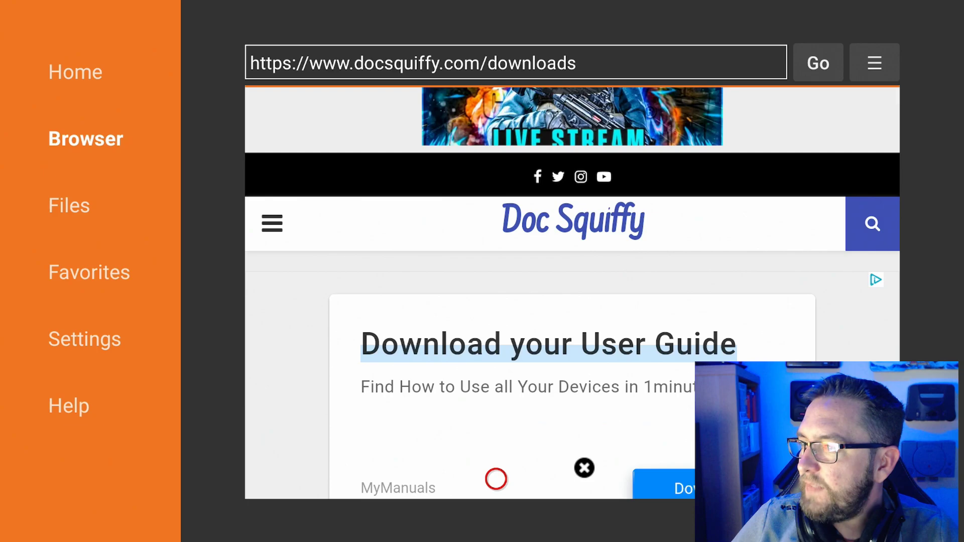
pyautogui.scroll(-5, 496, 479)
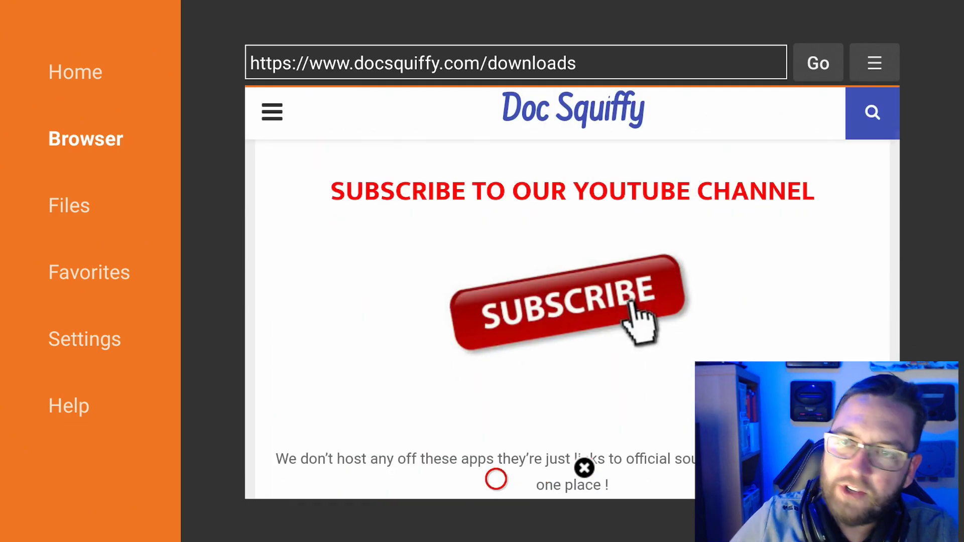
pyautogui.scroll(-8, 496, 479)
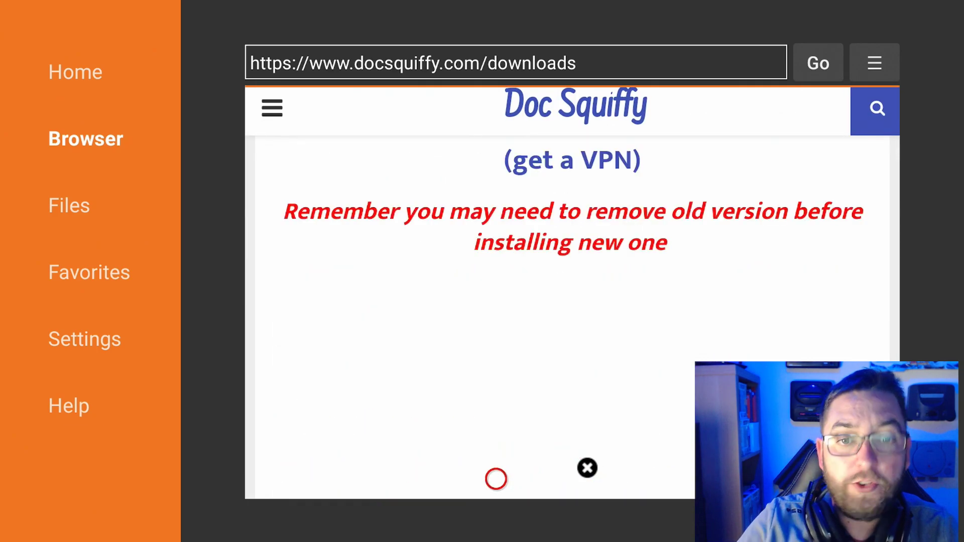
pyautogui.scroll(-8, 496, 480)
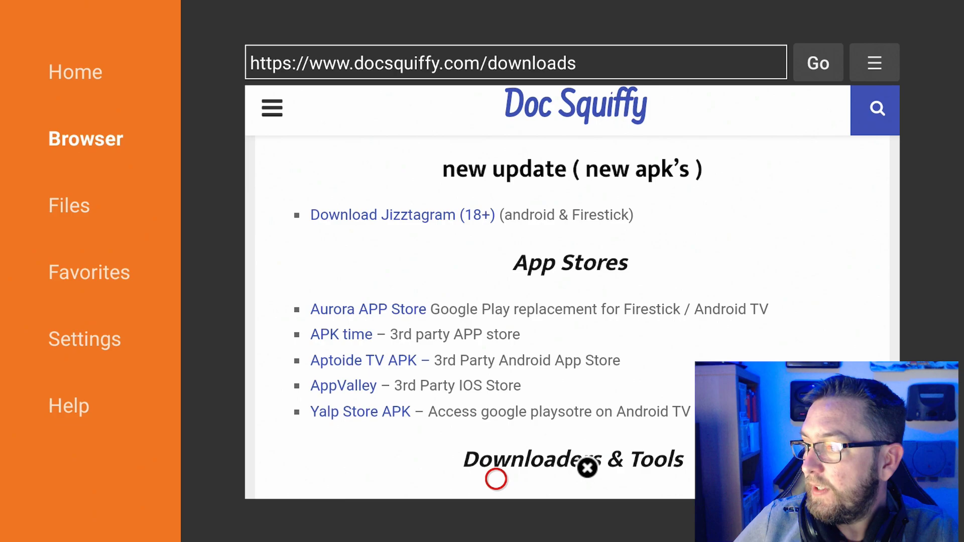
# Find the Amazon Fire Stick / Tv launcher list on the downloads page and open the Wolf Launcher link.
pyautogui.scroll(-4, 496, 480)
pyautogui.scroll(-8, 496, 478)
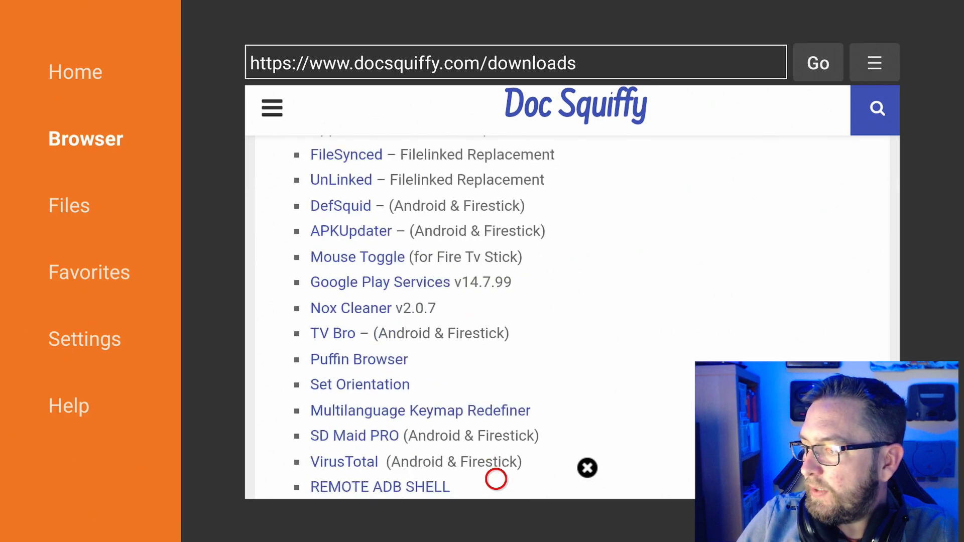
pyautogui.scroll(-13, 496, 480)
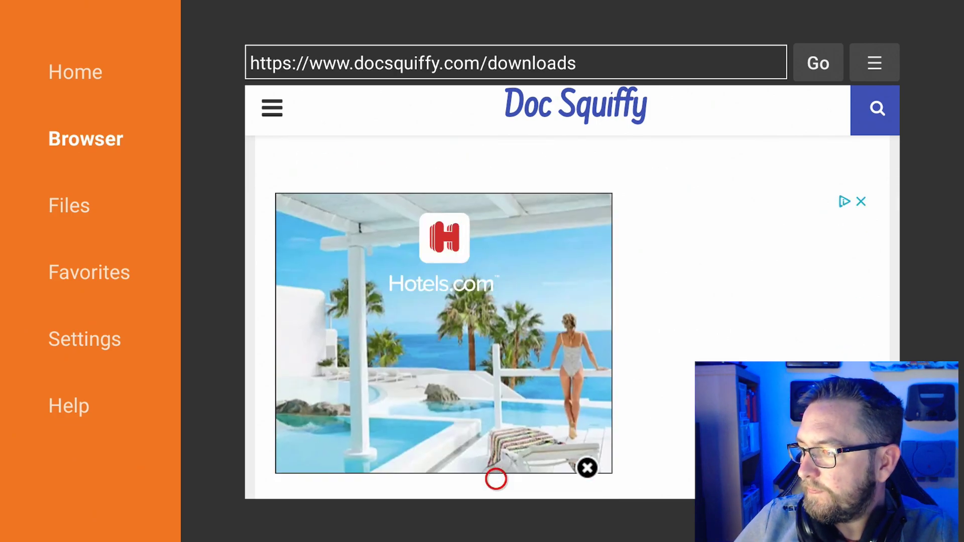
pyautogui.scroll(-10, 496, 480)
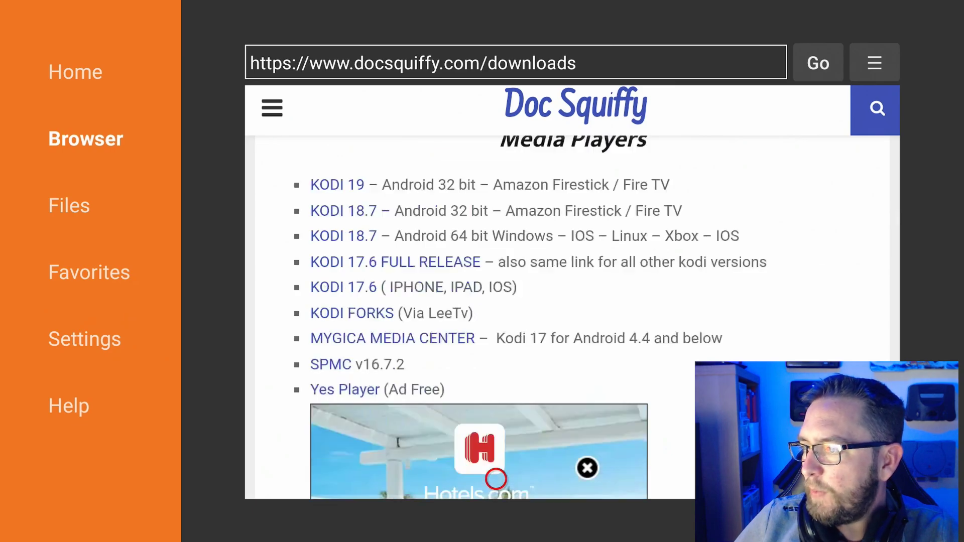
pyautogui.scroll(-12, 496, 480)
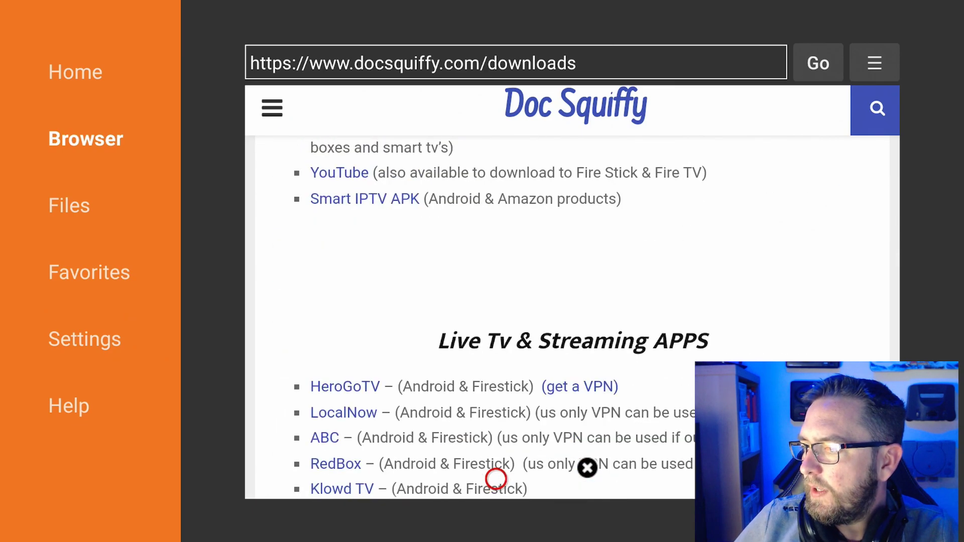
pyautogui.scroll(-12, 496, 479)
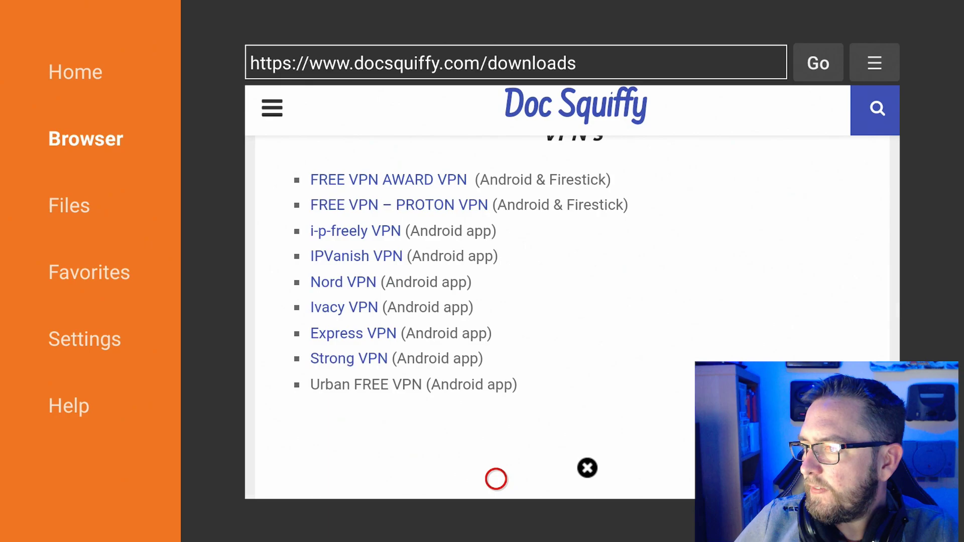
pyautogui.scroll(-3, 496, 480)
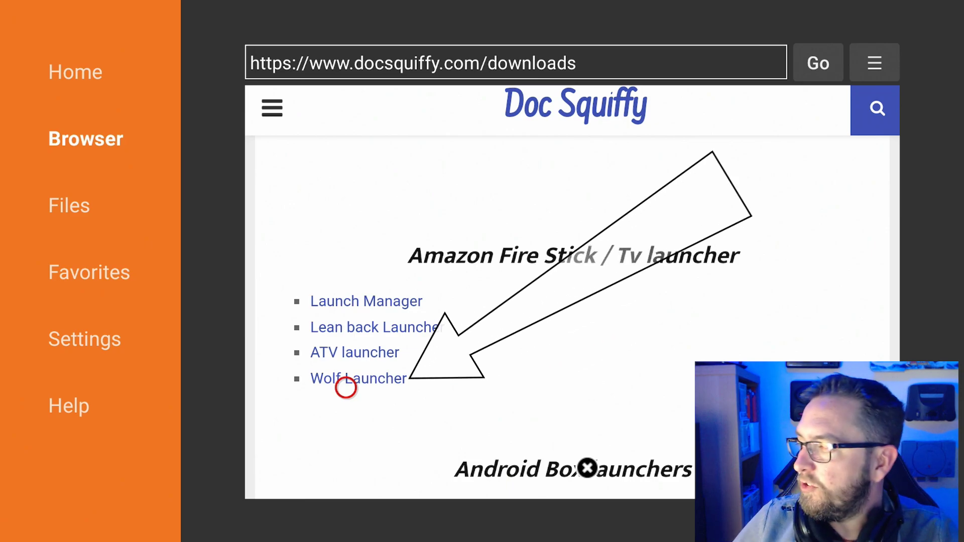
pyautogui.click(346, 387)
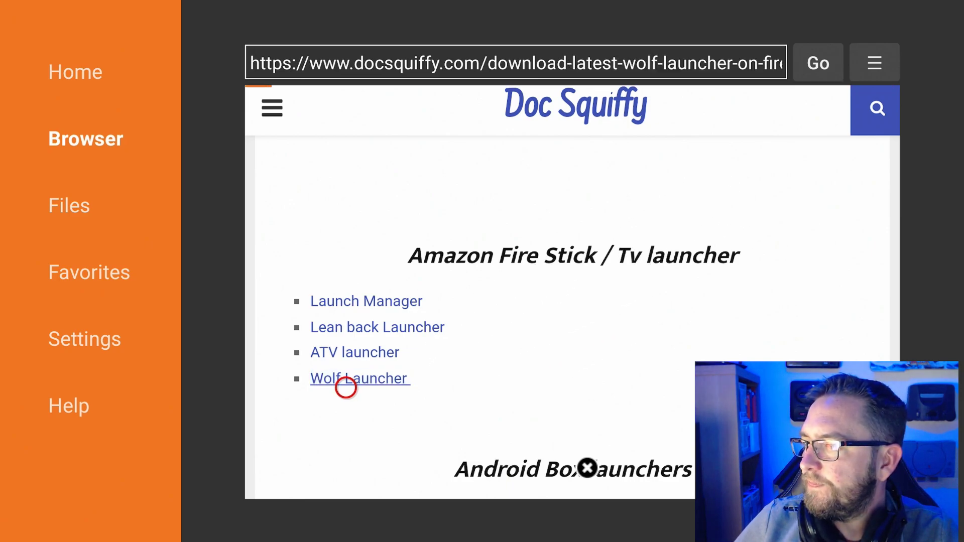
# Download the Wolf Launcher APK from its page, install it and finish the installer without opening the app.
pyautogui.scroll(-10, 346, 478)
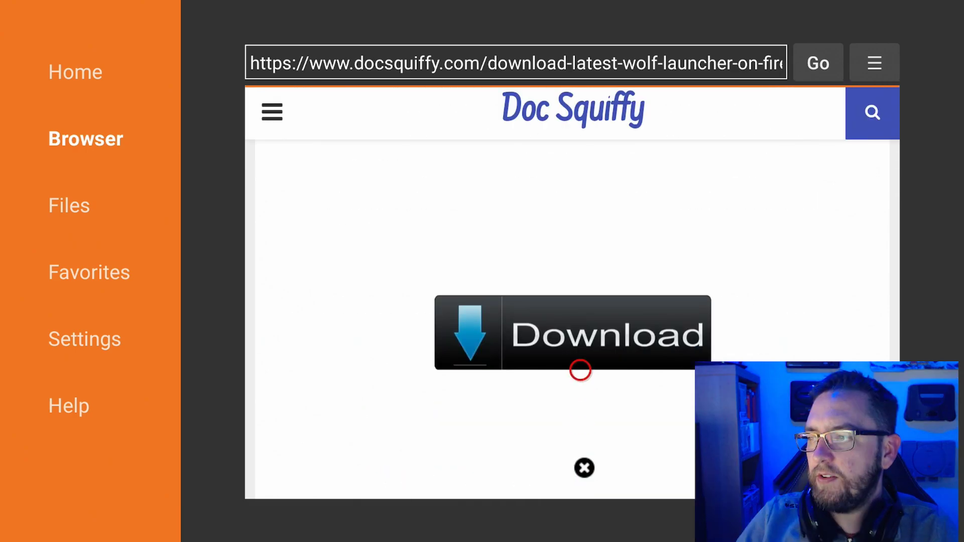
pyautogui.click(577, 344)
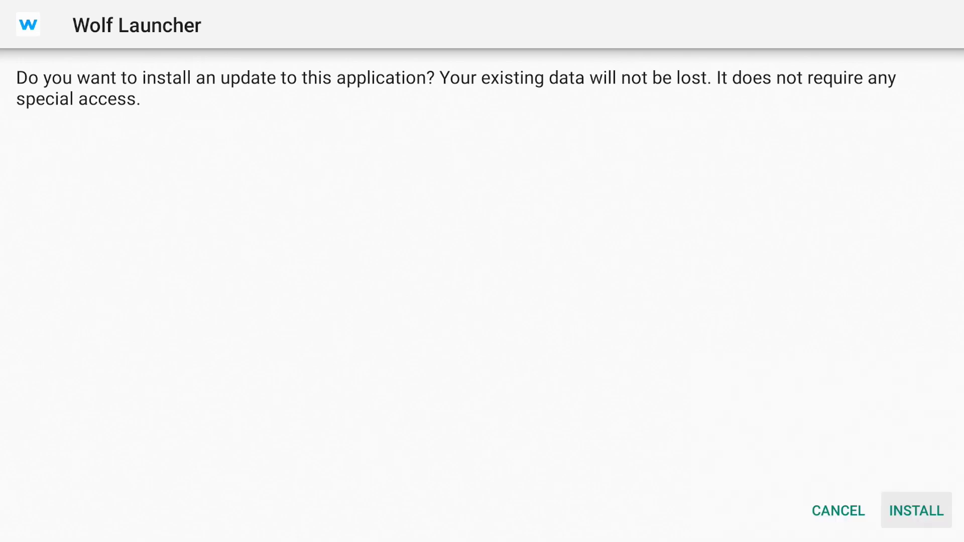
pyautogui.press('Return')
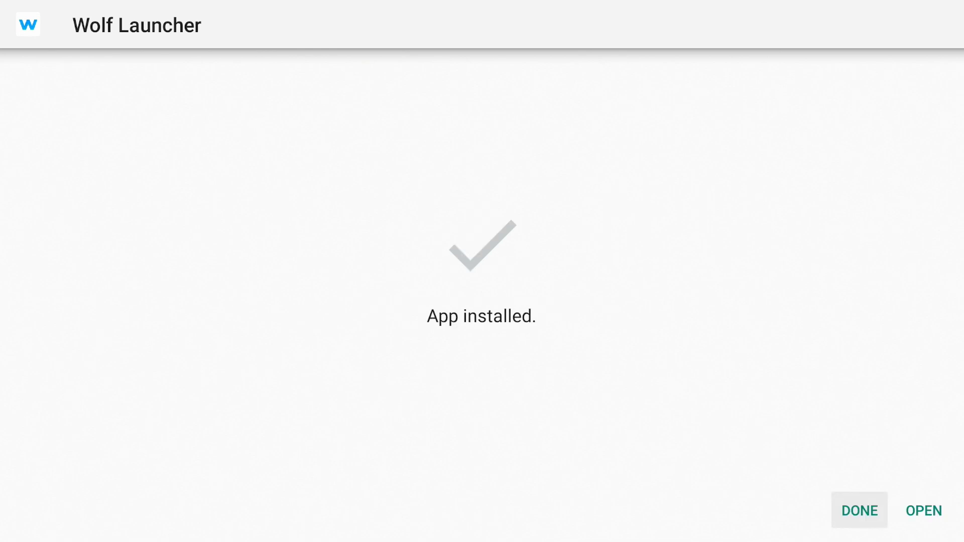
pyautogui.press('Return')
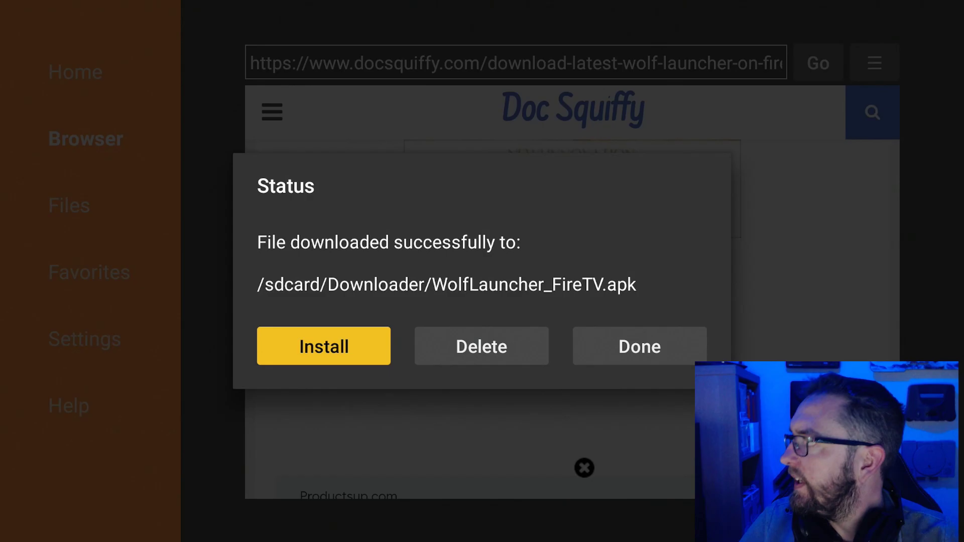
# Delete the downloaded WolfLauncher_FireTV.apk file and confirm the deletion.
pyautogui.press('Right')
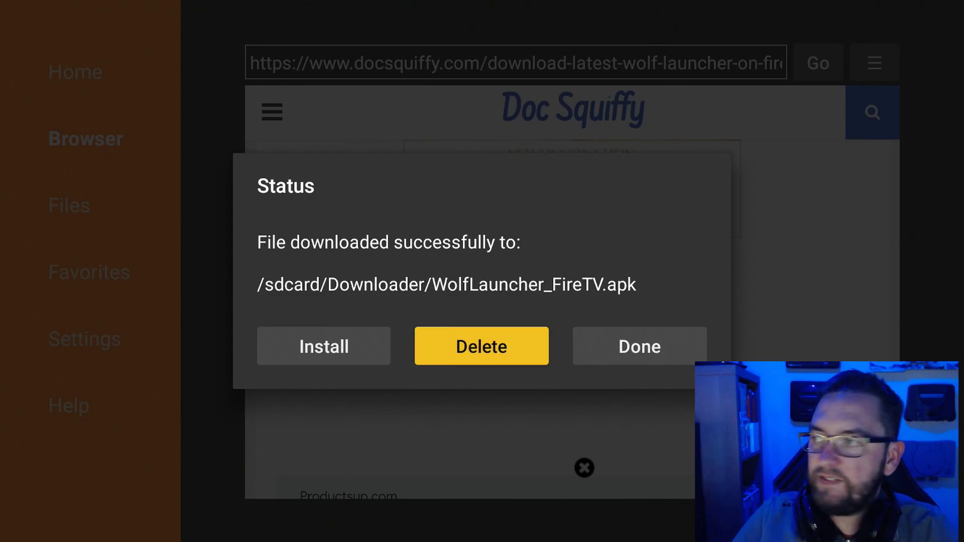
pyautogui.press('Return')
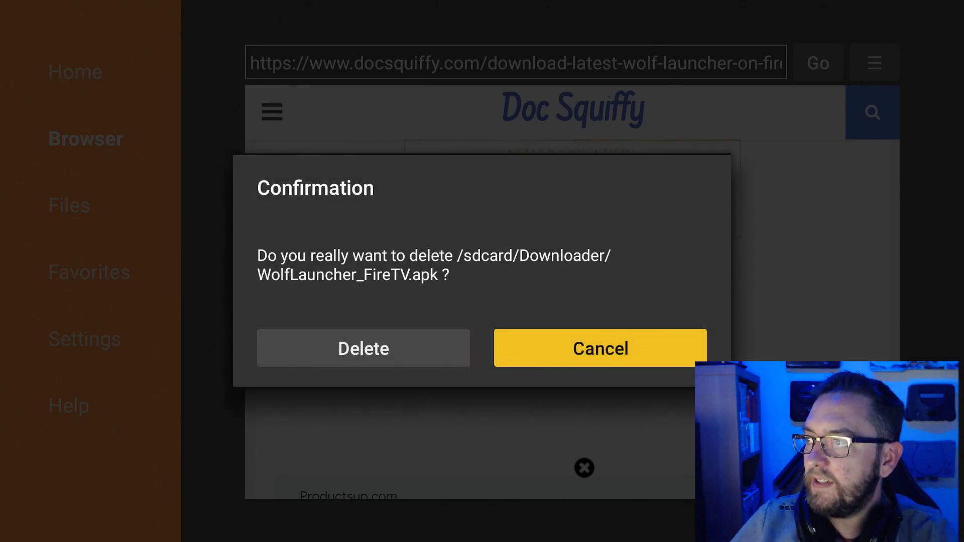
pyautogui.press('Left')
pyautogui.press('Return')
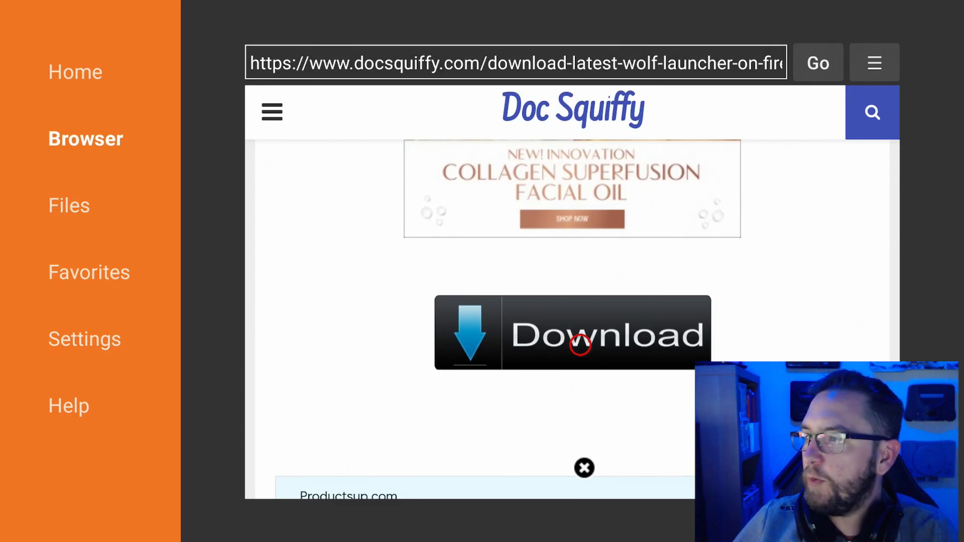
# Go to the Fire TV home screen and open the full Your Apps & Channels list down to its end.
pyautogui.press('Home')
pyautogui.press('Right')
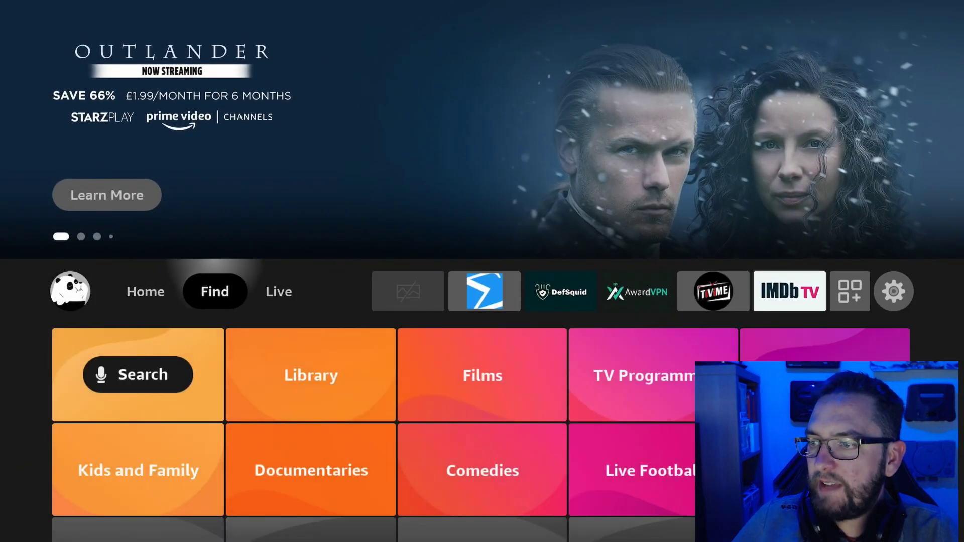
pyautogui.press('Right')
pyautogui.press('Right')
pyautogui.press('Right')
pyautogui.press('Right')
pyautogui.press('Right')
pyautogui.press('Right')
pyautogui.press('Right')
pyautogui.press('Right')
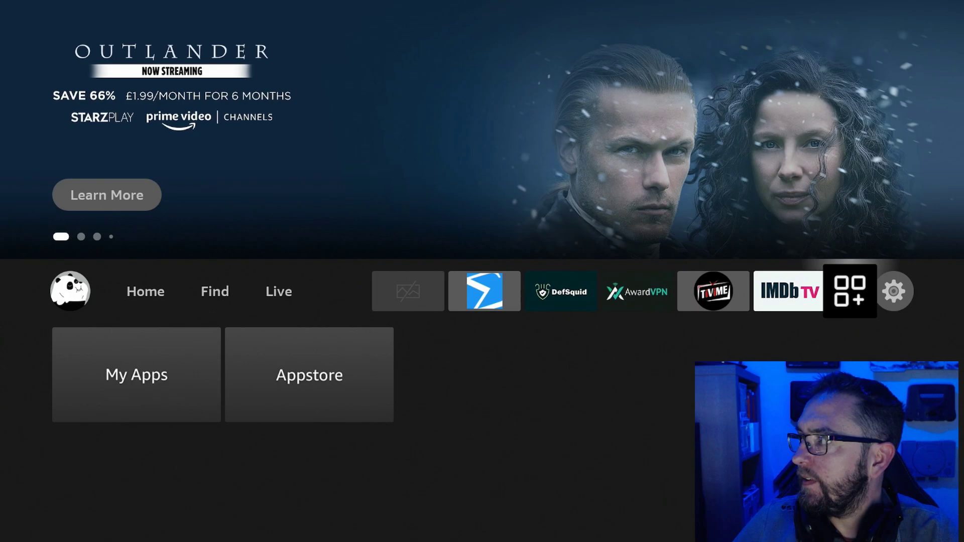
pyautogui.press('Return')
pyautogui.press('Down')
pyautogui.press('Down')
pyautogui.press('Down')
pyautogui.press('Down')
pyautogui.press('Down')
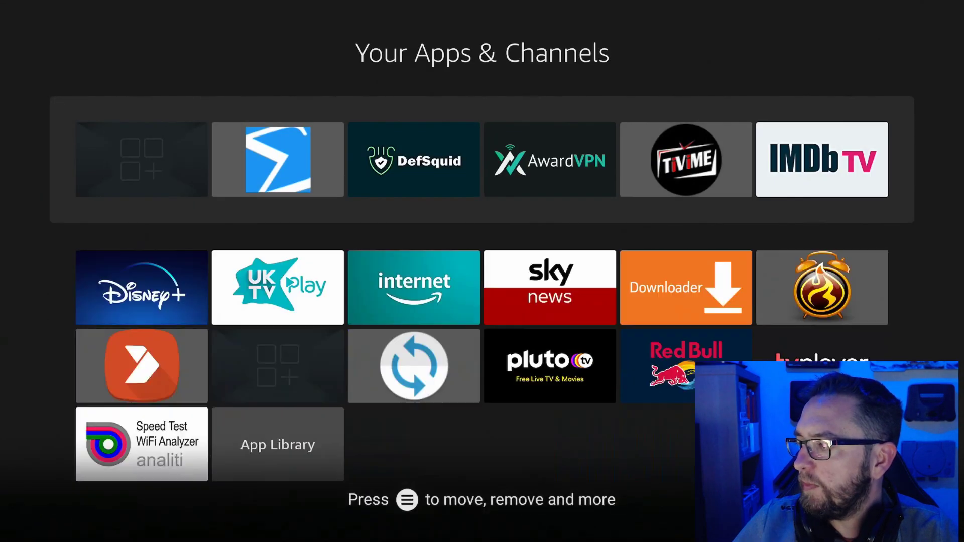
# Move the blank placeholder tile beside the orange arrow app to the first slot of the row below the pinned apps.
pyautogui.press('Up')
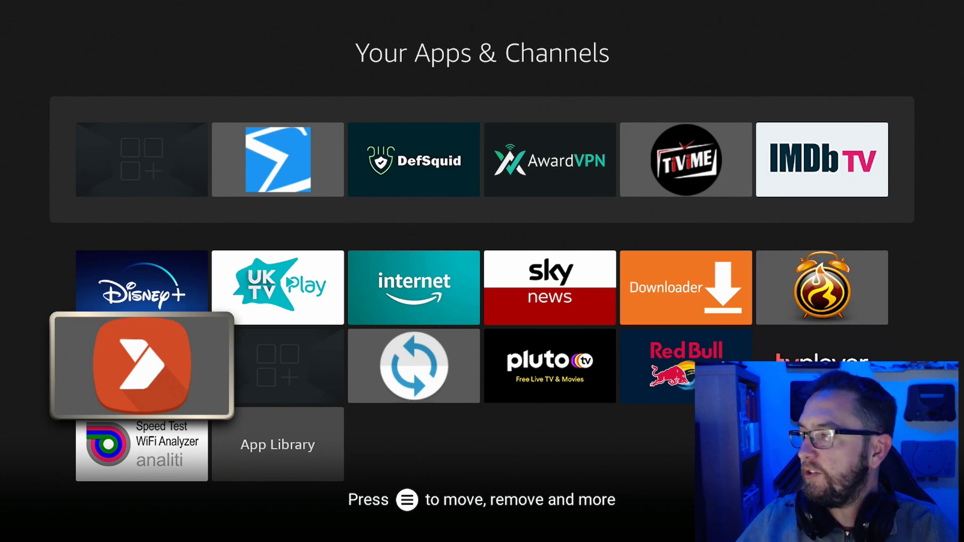
pyautogui.press('Right')
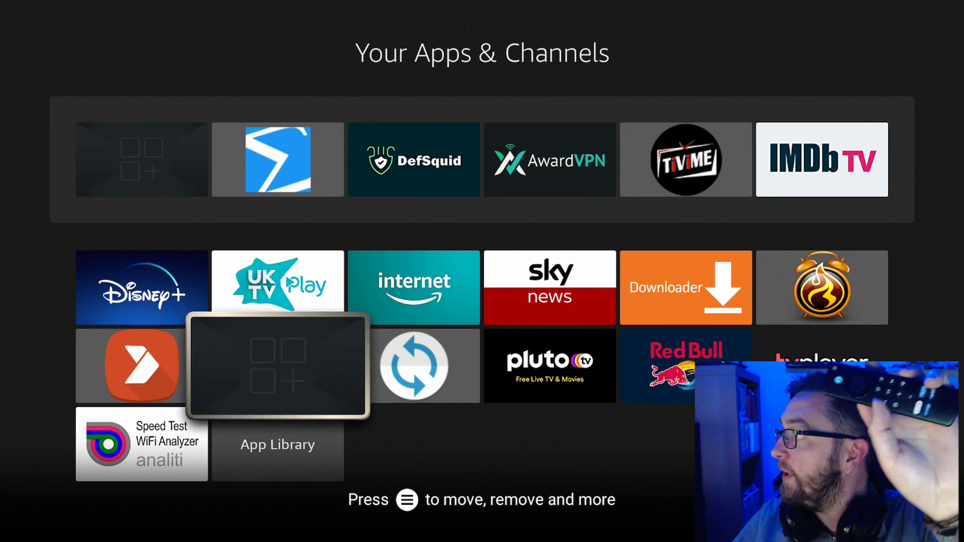
pyautogui.press('Menu')
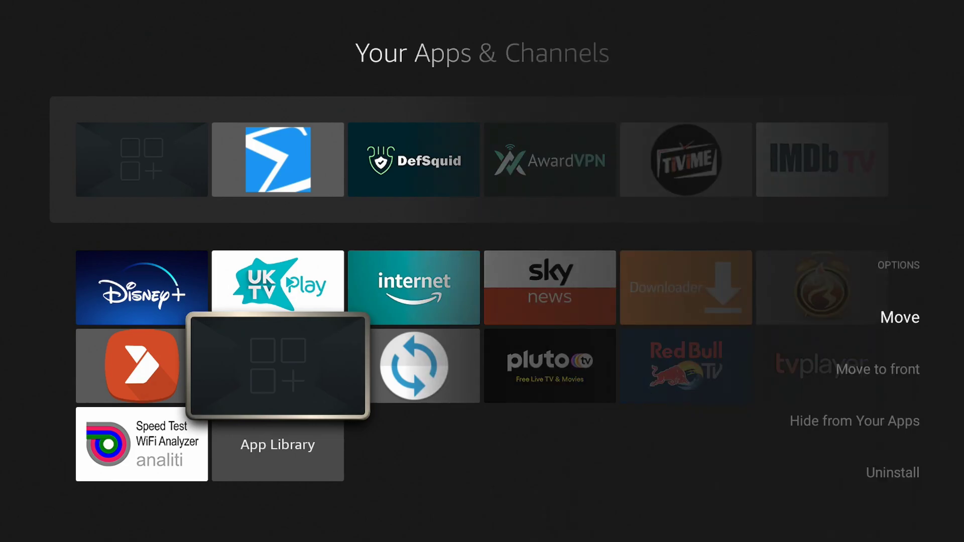
pyautogui.press('Down')
pyautogui.press('Up')
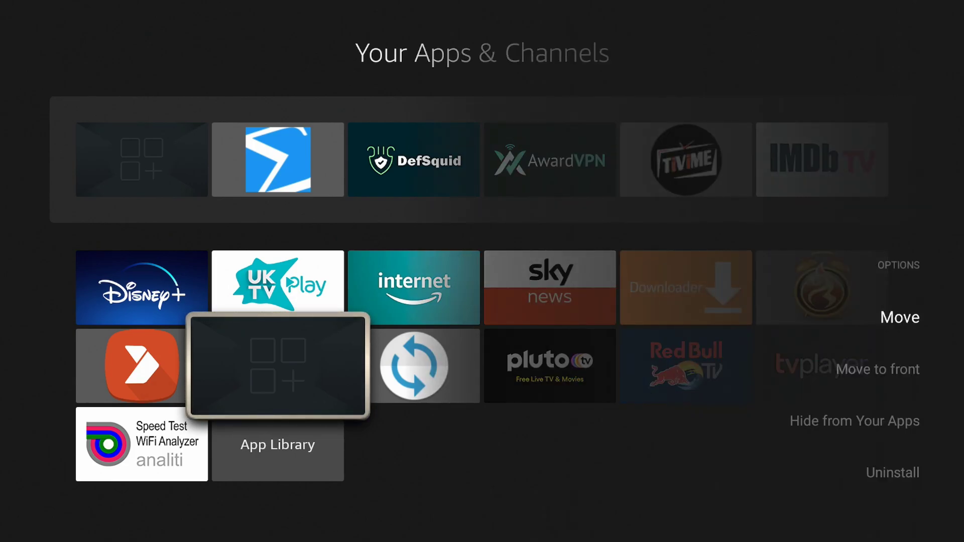
pyautogui.press('Down')
pyautogui.press('Up')
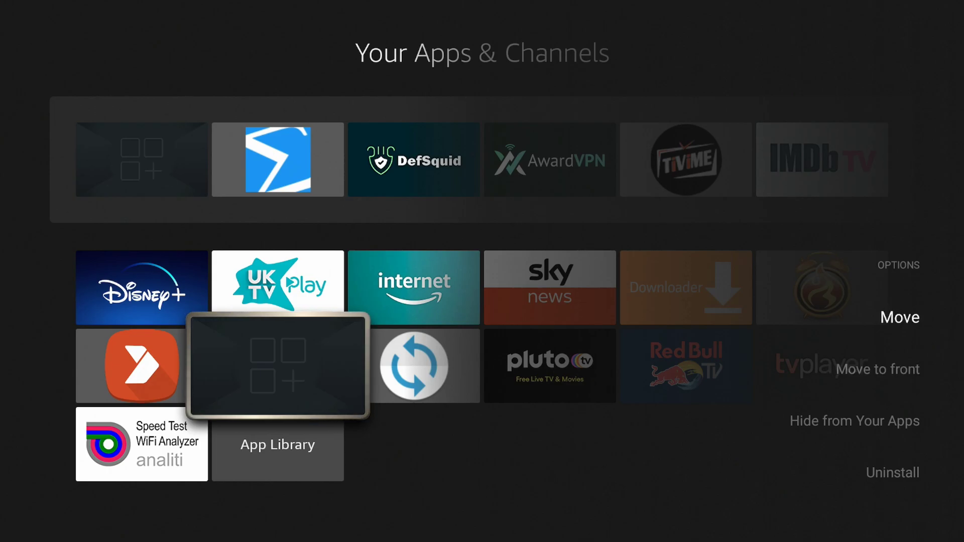
pyautogui.press('Return')
pyautogui.press('Up')
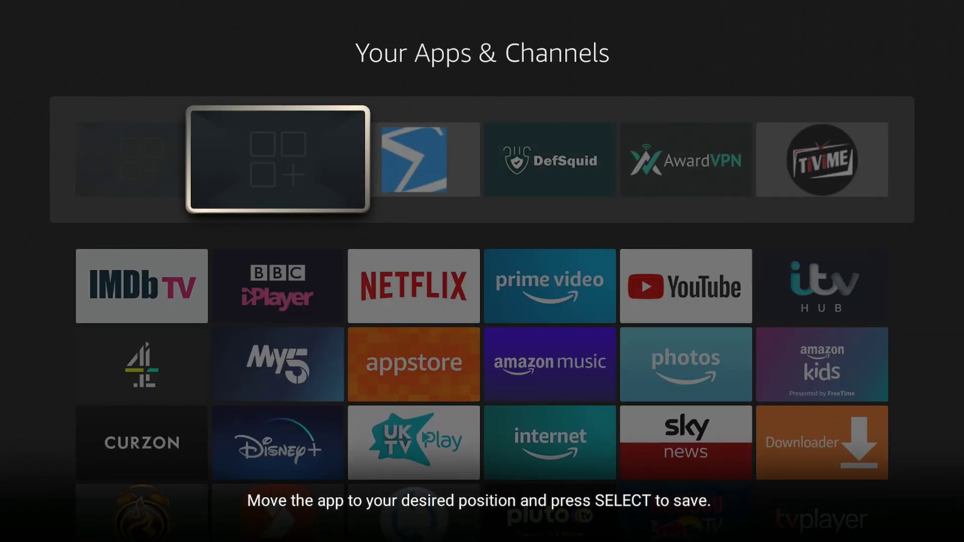
pyautogui.press('Left')
pyautogui.press('Down')
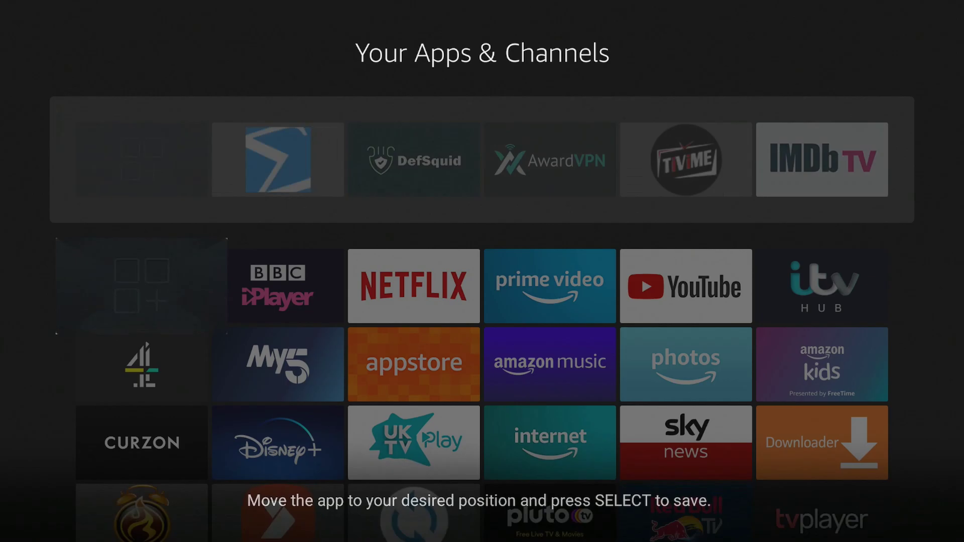
pyautogui.press('Return')
# Return to the home screen and launch Wolf Launcher from the first pinned app shortcut.
pyautogui.press('Home')
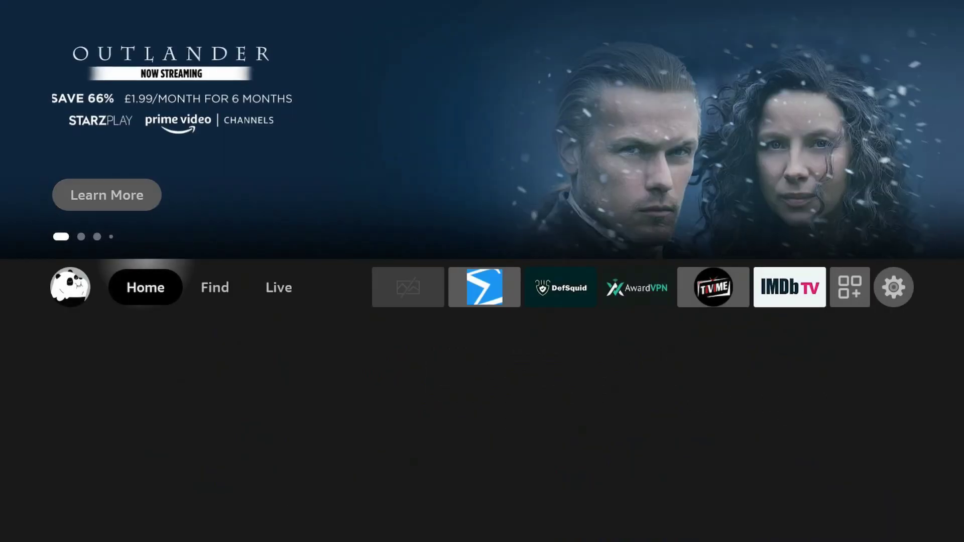
pyautogui.press('Right')
pyautogui.press('Right')
pyautogui.press('Right')
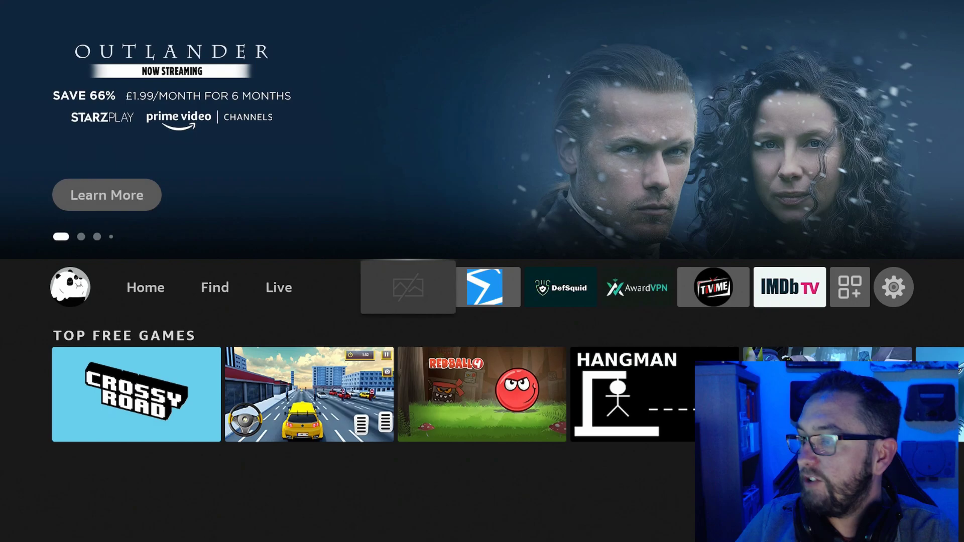
pyautogui.press('Return')
# Look down through Wolf Launcher's Applications grid to the row with the Speed Test WiFi Analyzer tile.
pyautogui.press('Down')
pyautogui.press('Down')
pyautogui.press('Down')
pyautogui.press('Down')
pyautogui.press('Down')
pyautogui.press('Down')
pyautogui.press('Down')
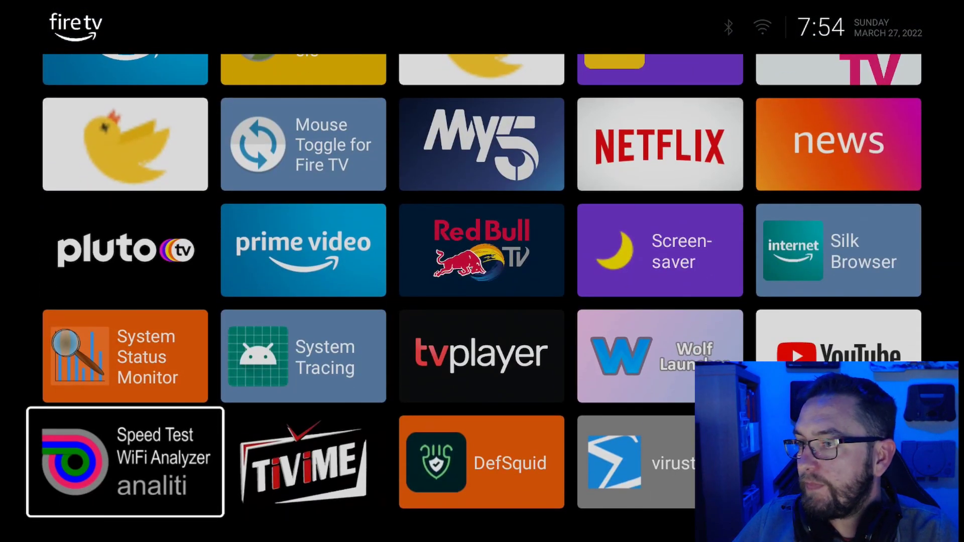
# Open the Application Menu for the Speed Test WiFi Analyzer tile and review its options past Launcher Settings.
pyautogui.press('Menu')
pyautogui.press('Down')
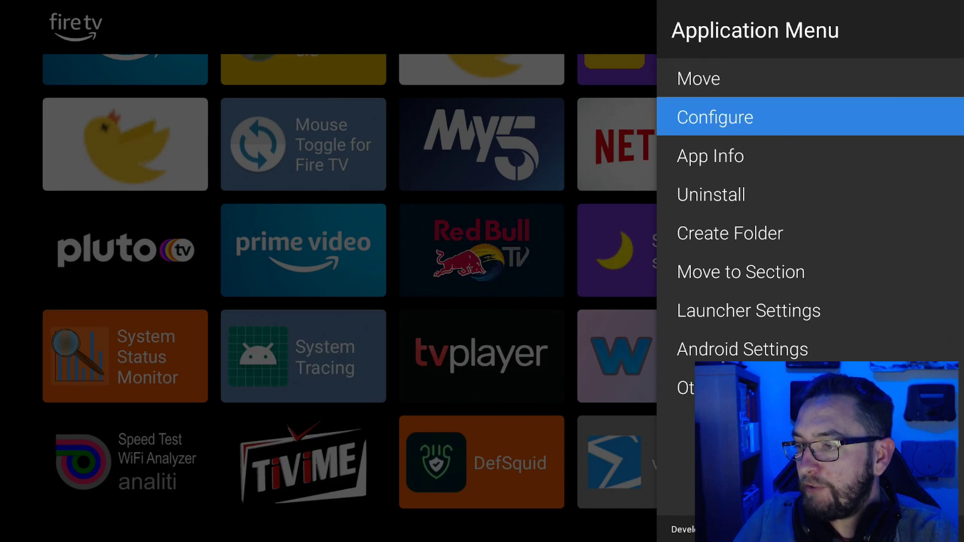
pyautogui.press('Down')
pyautogui.press('Down')
pyautogui.press('Down')
pyautogui.press('Down')
pyautogui.press('Down')
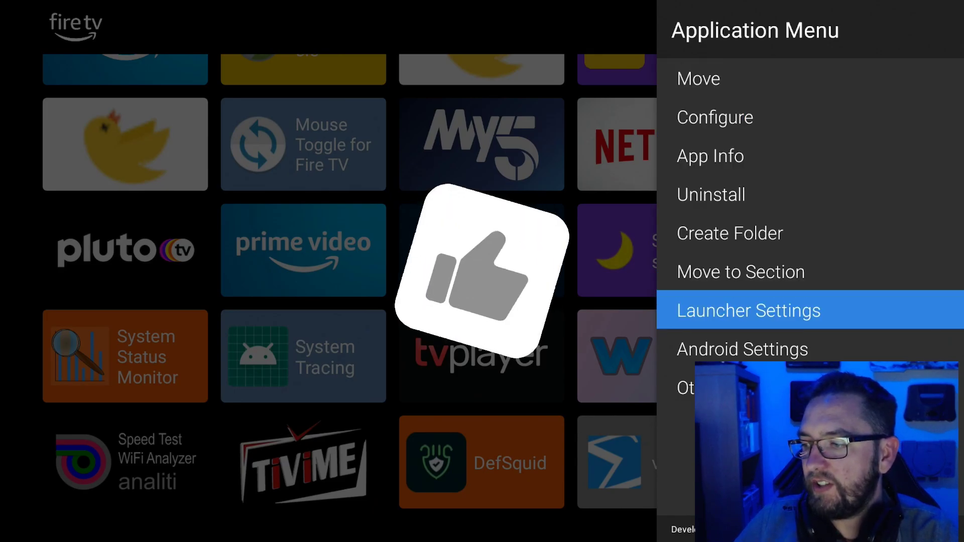
pyautogui.press('Down')
pyautogui.press('Down')
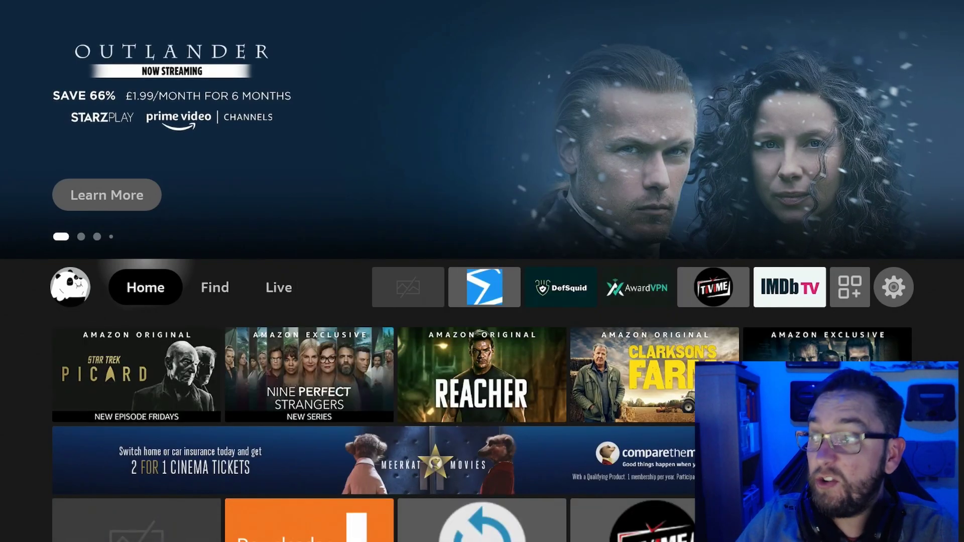
# Launch Wolf Launcher again from the first pinned shortcut on the home screen.
pyautogui.press('Right')
pyautogui.press('Right')
pyautogui.press('Right')
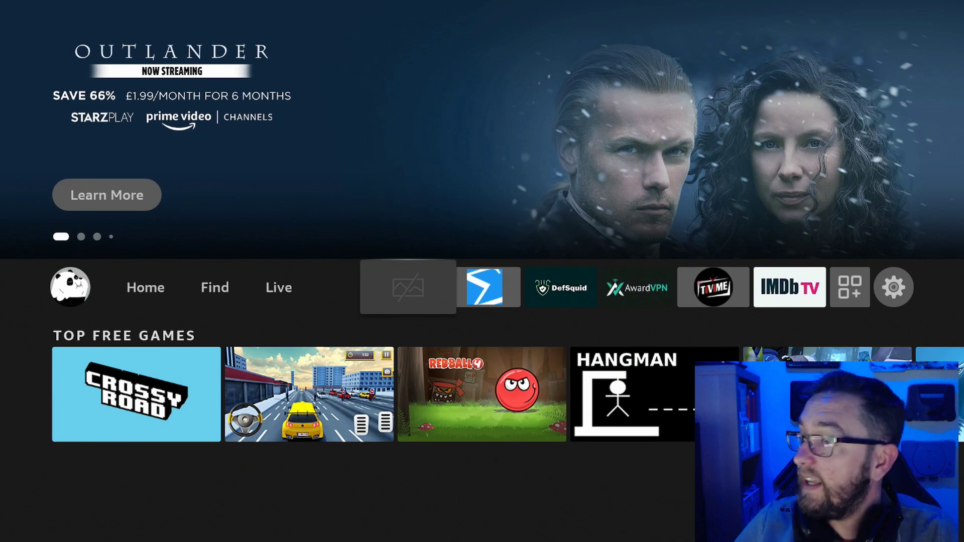
pyautogui.press('Return')
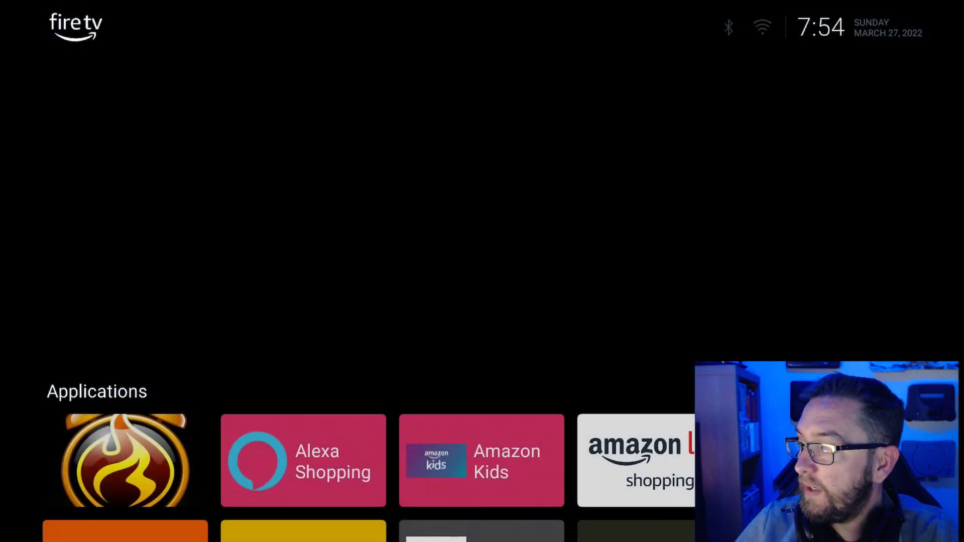
# Look down through Wolf Launcher's applications and back up to the start of the grid.
pyautogui.press('Down')
pyautogui.press('Down')
pyautogui.press('Down')
pyautogui.press('Down')
pyautogui.press('Up')
pyautogui.press('Up')
pyautogui.press('Up')
pyautogui.press('Up')
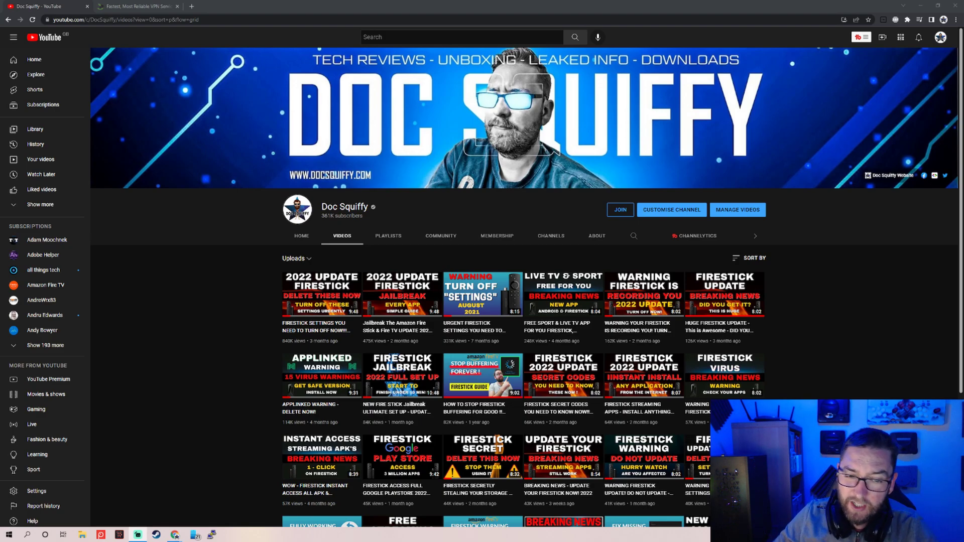
# Switch to the IPVanish website already open in the desktop browser.
pyautogui.click(137, 5)
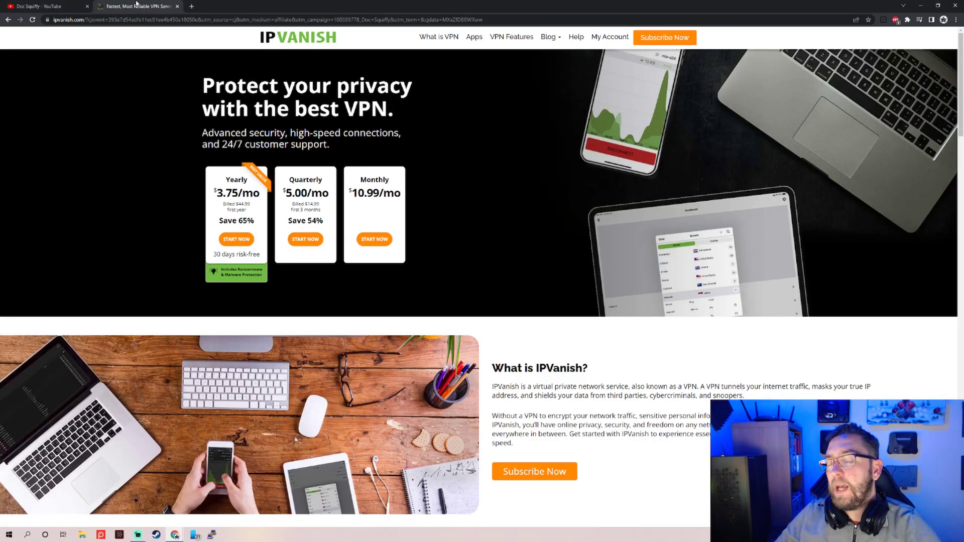